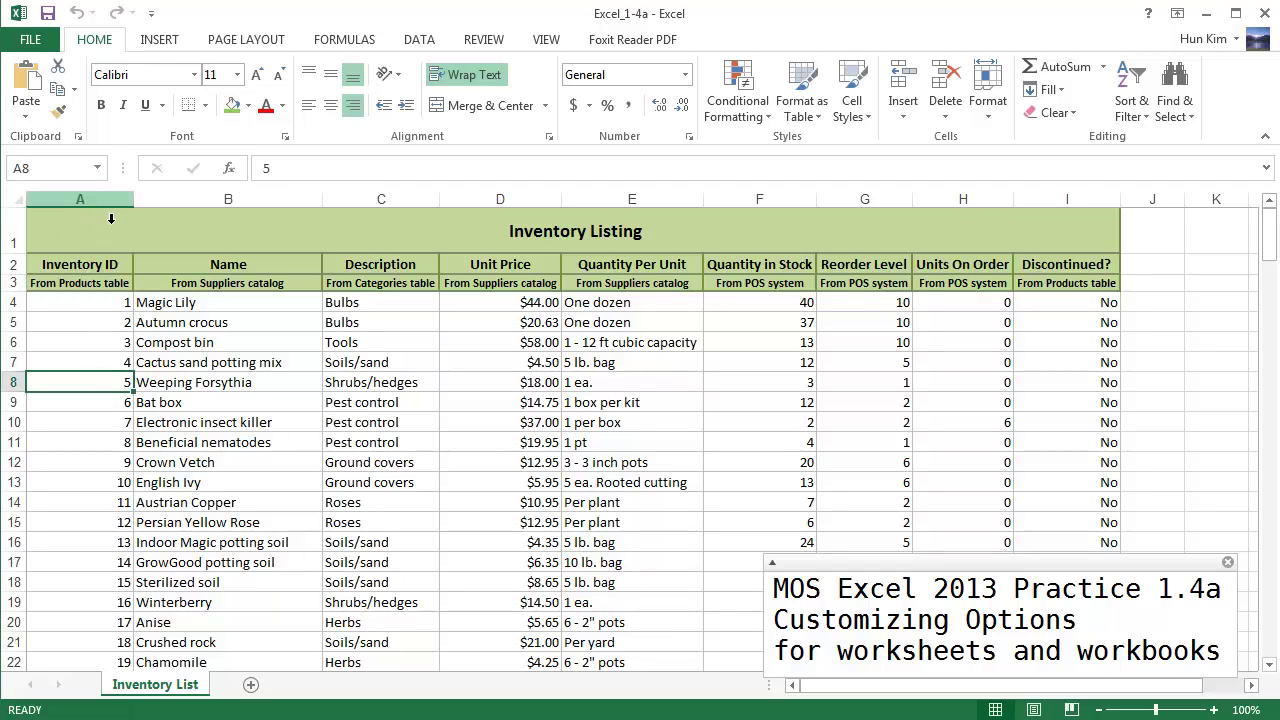
- Hide column A, which holds the Inventory ID values
{"action": "right_click", "coordinate": [105, 205]}
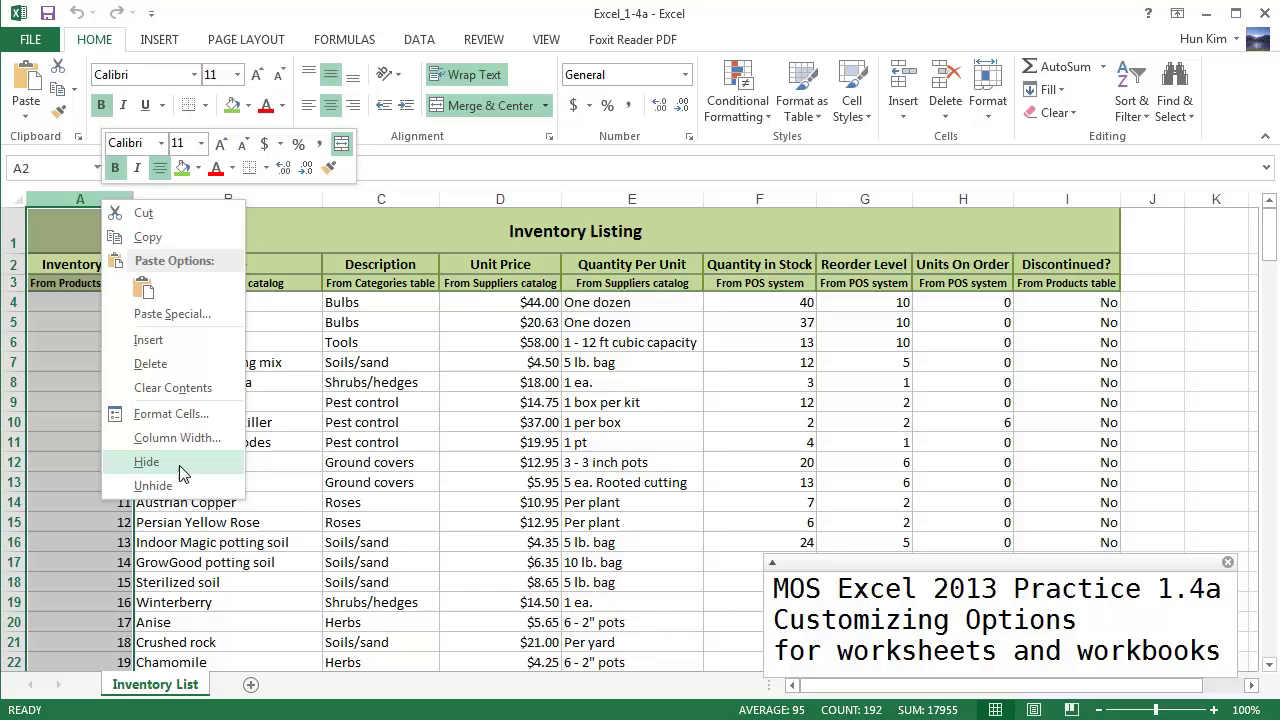
{"action": "left_click", "coordinate": [146, 462]}
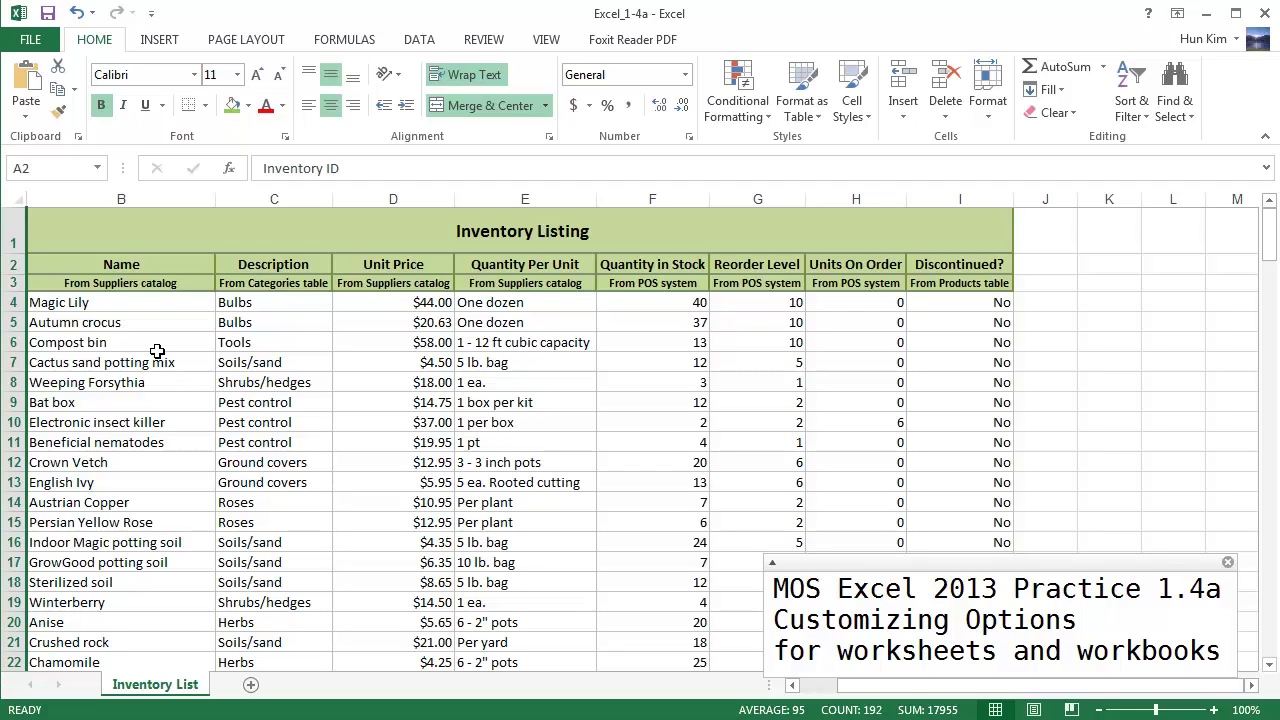
{"action": "left_click", "coordinate": [152, 287]}
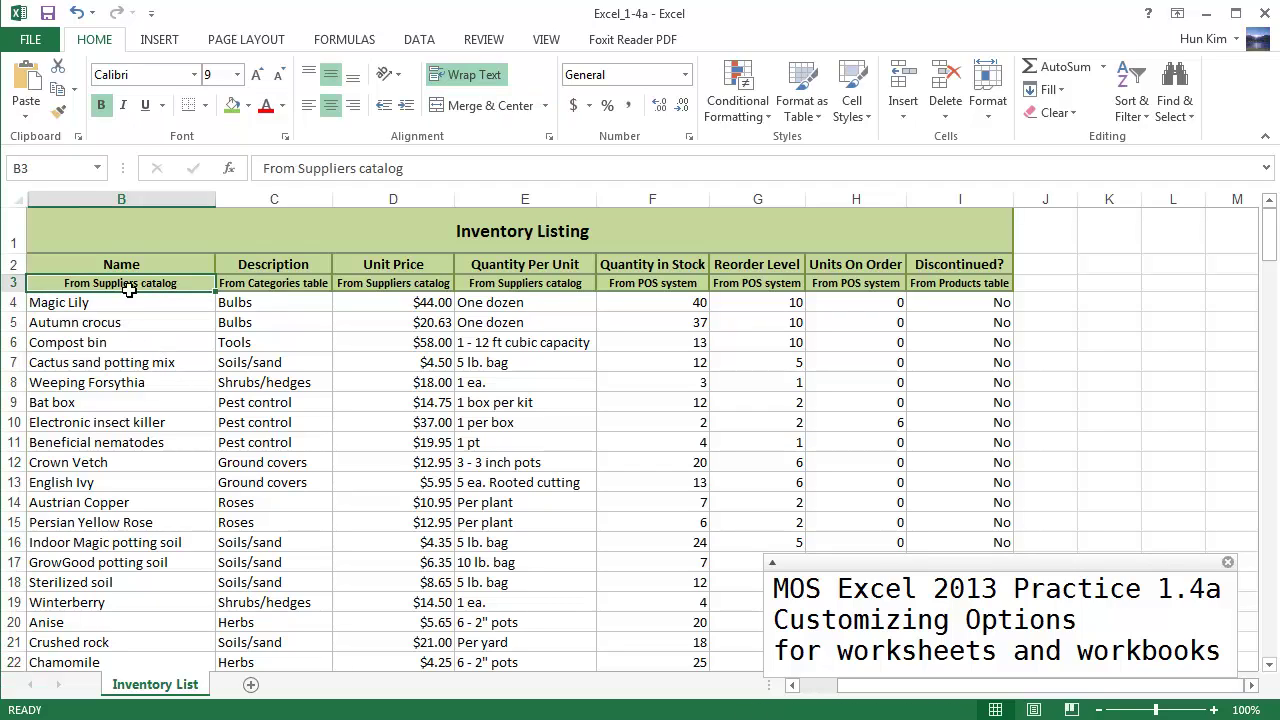
- Hide row 3 below the column headings and unhide it again using a selection of rows 2 through 4
{"action": "right_click", "coordinate": [22, 285]}
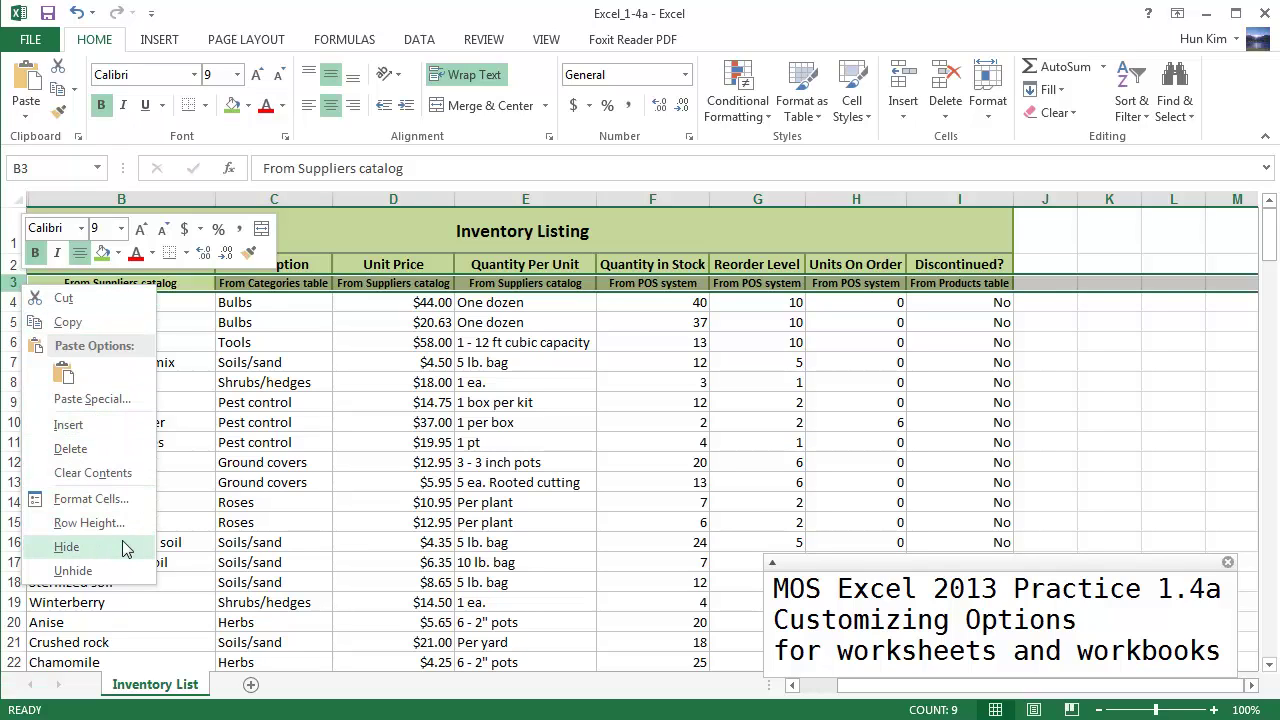
{"action": "left_click", "coordinate": [66, 547]}
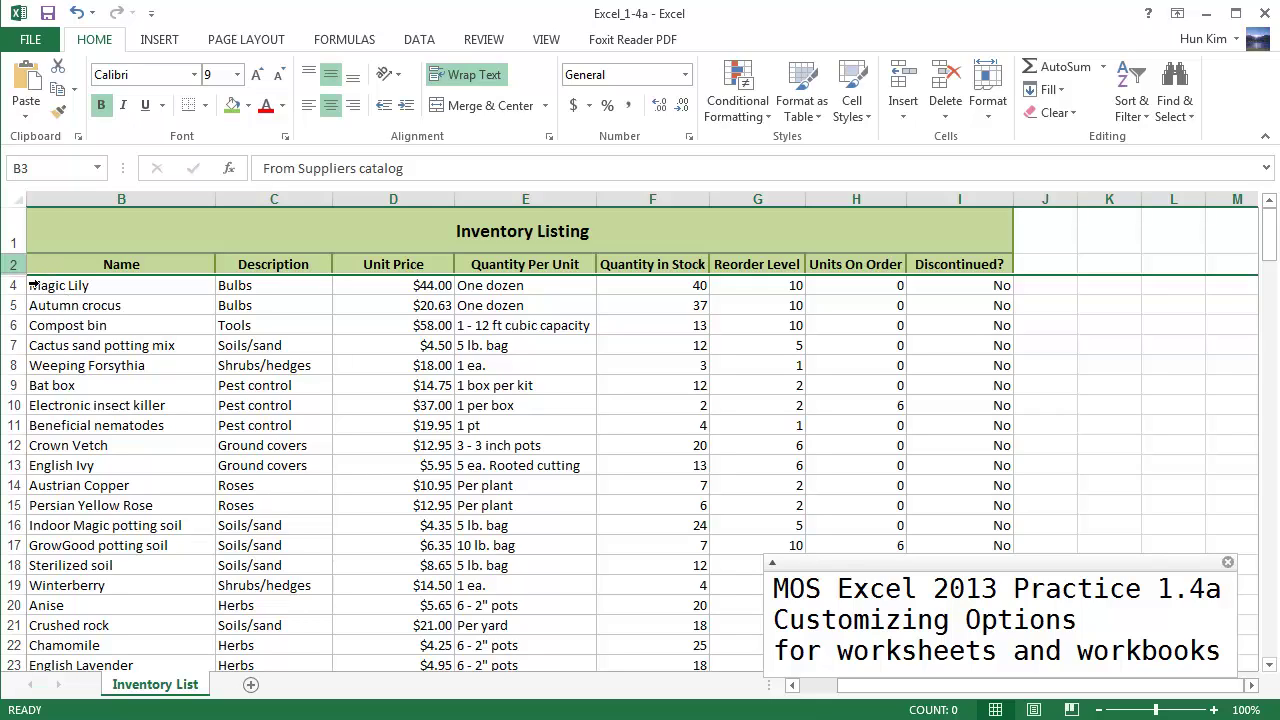
{"action": "left_click_drag", "start_coordinate": [18, 264], "coordinate": [22, 297]}
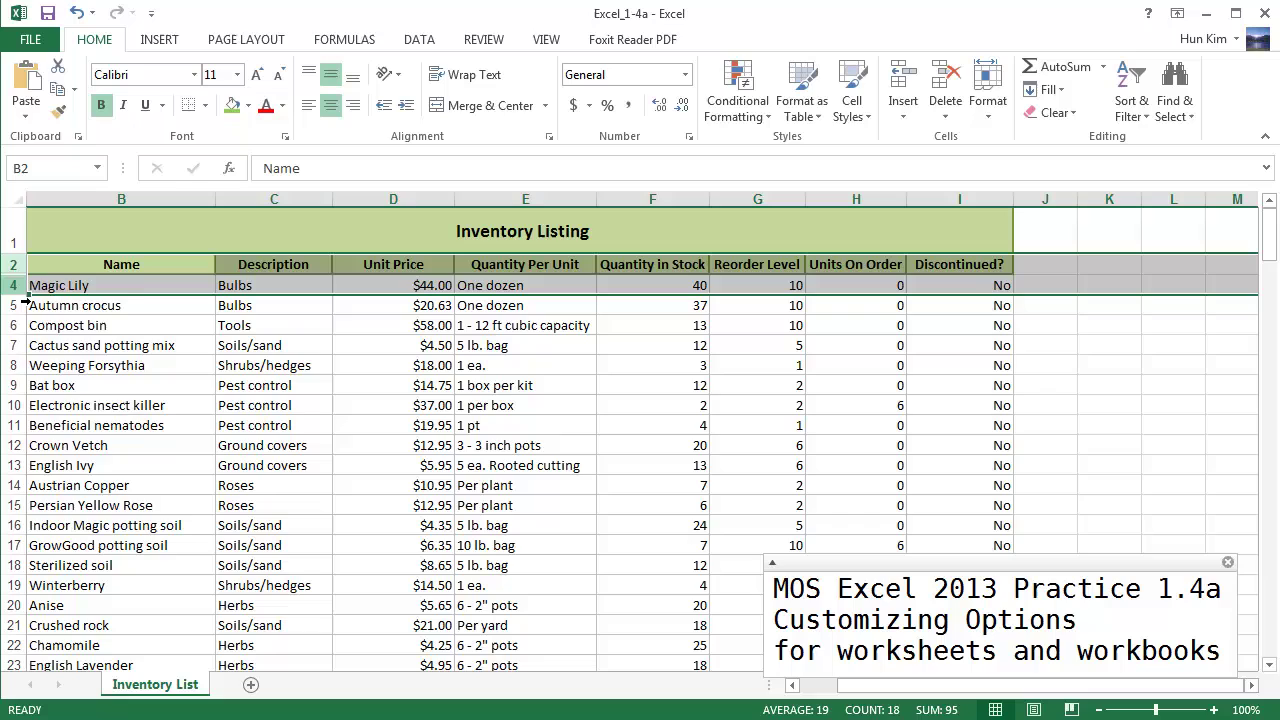
{"action": "right_click", "coordinate": [14, 286]}
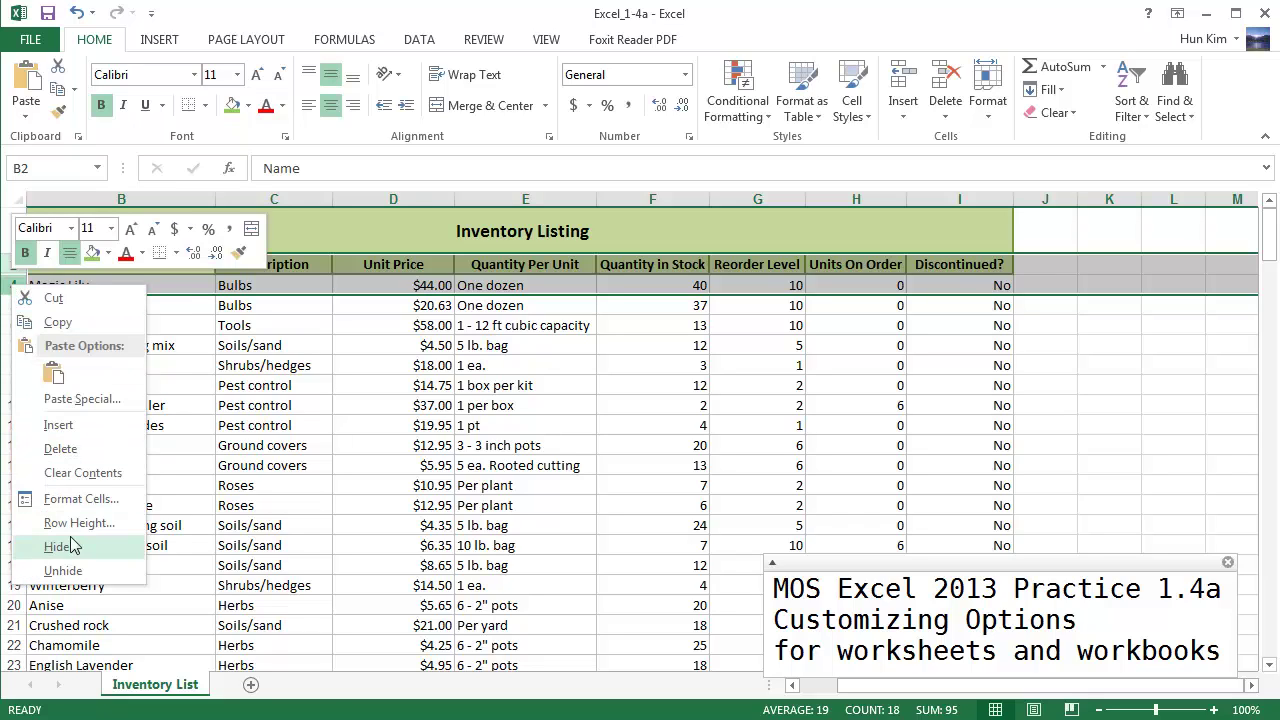
{"action": "left_click", "coordinate": [62, 571]}
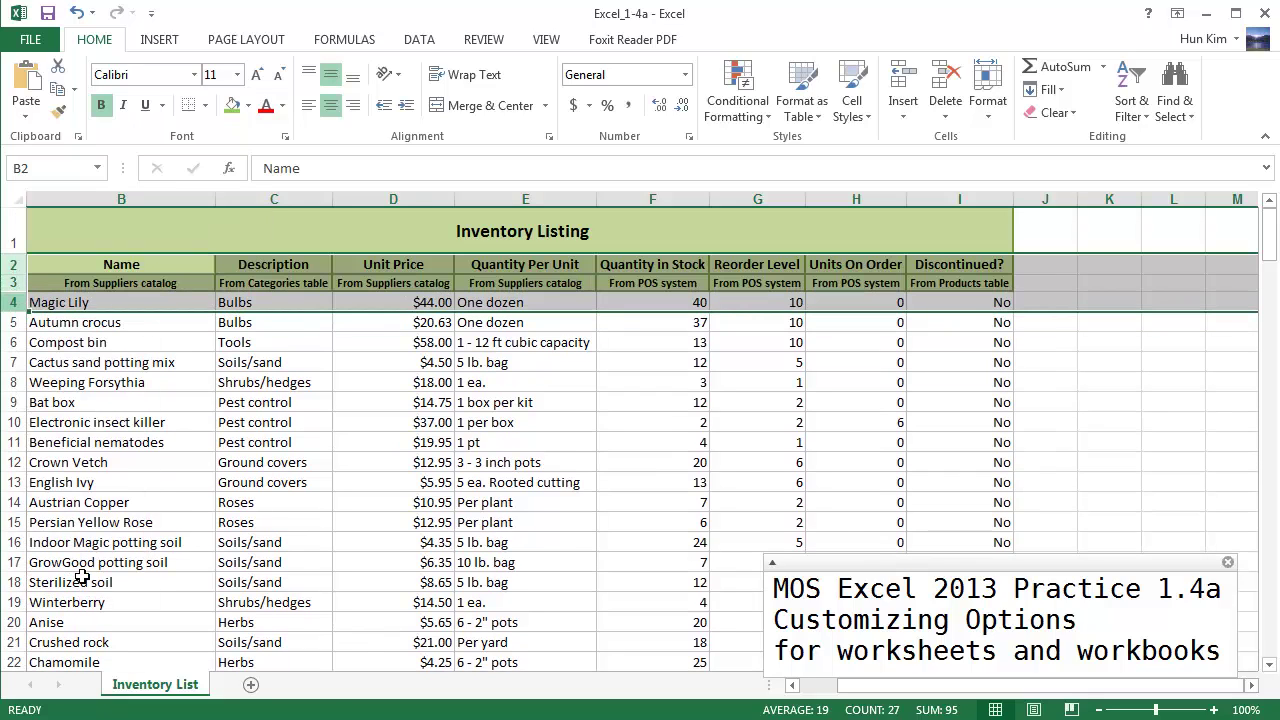
{"action": "left_click", "coordinate": [158, 330]}
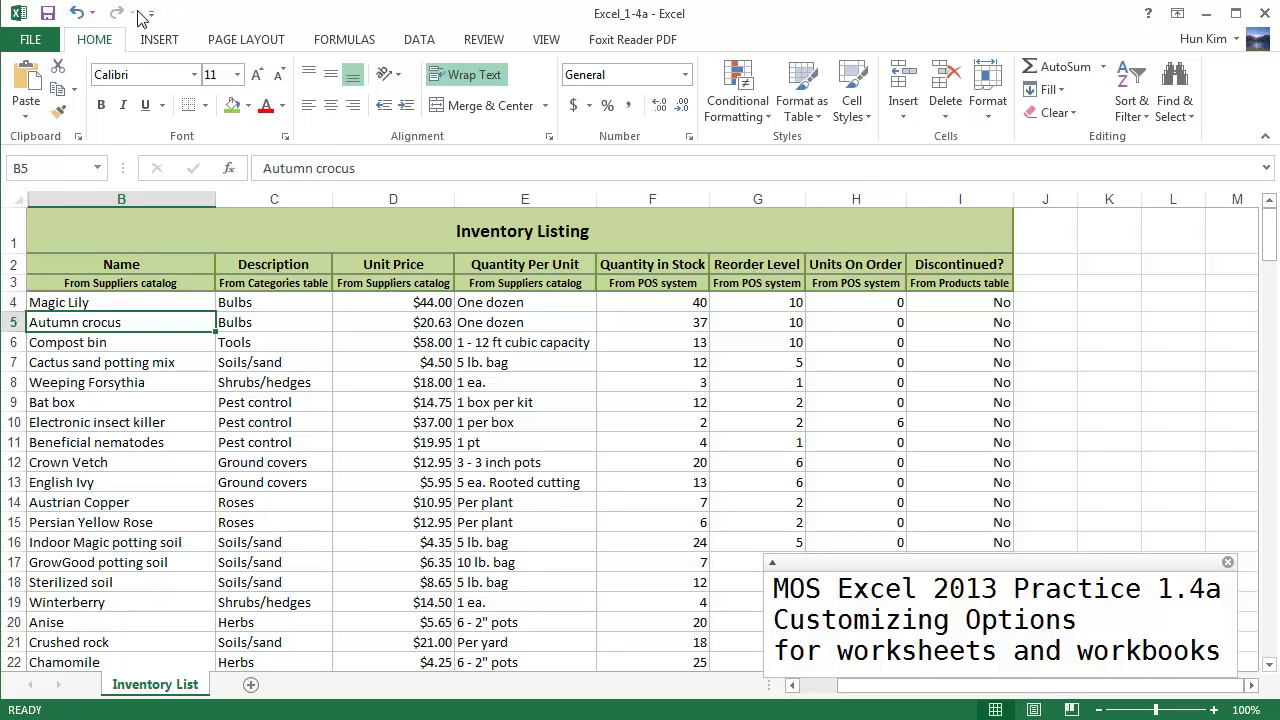
- Add the Calculator command from the All Commands set to the Quick Access Toolbar for all documents
{"action": "right_click", "coordinate": [82, 18]}
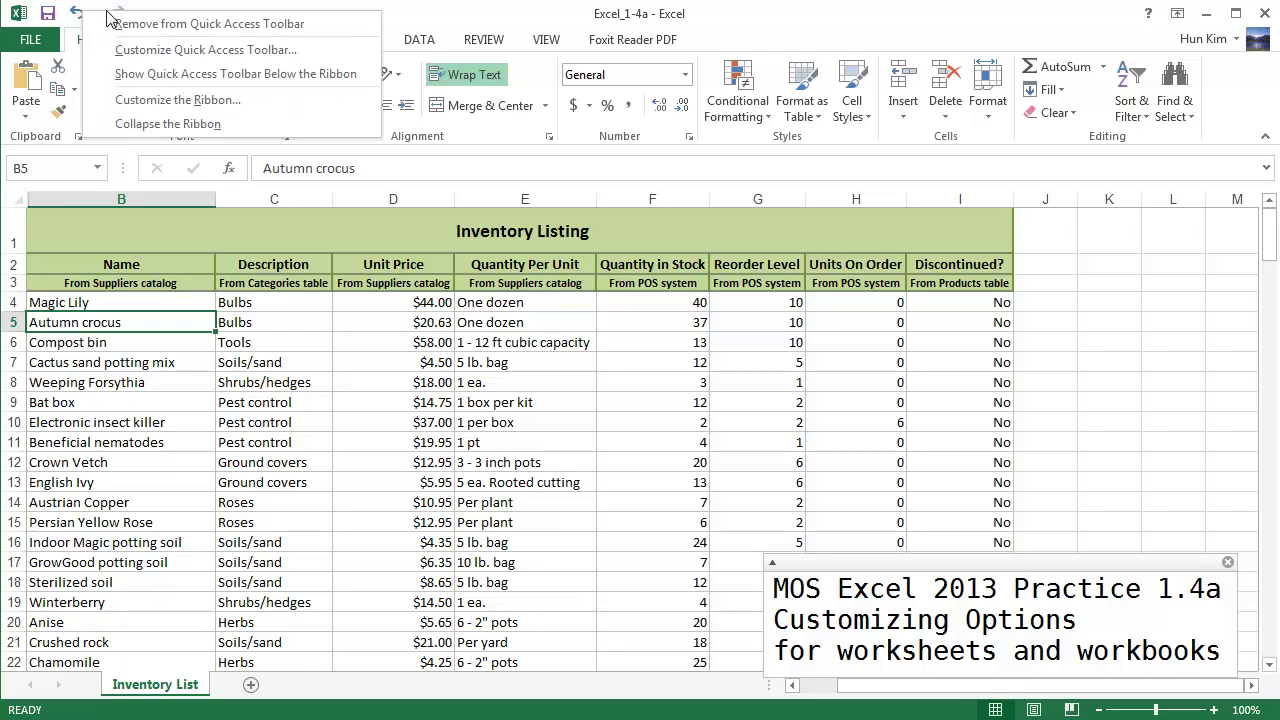
{"action": "left_click", "coordinate": [160, 50]}
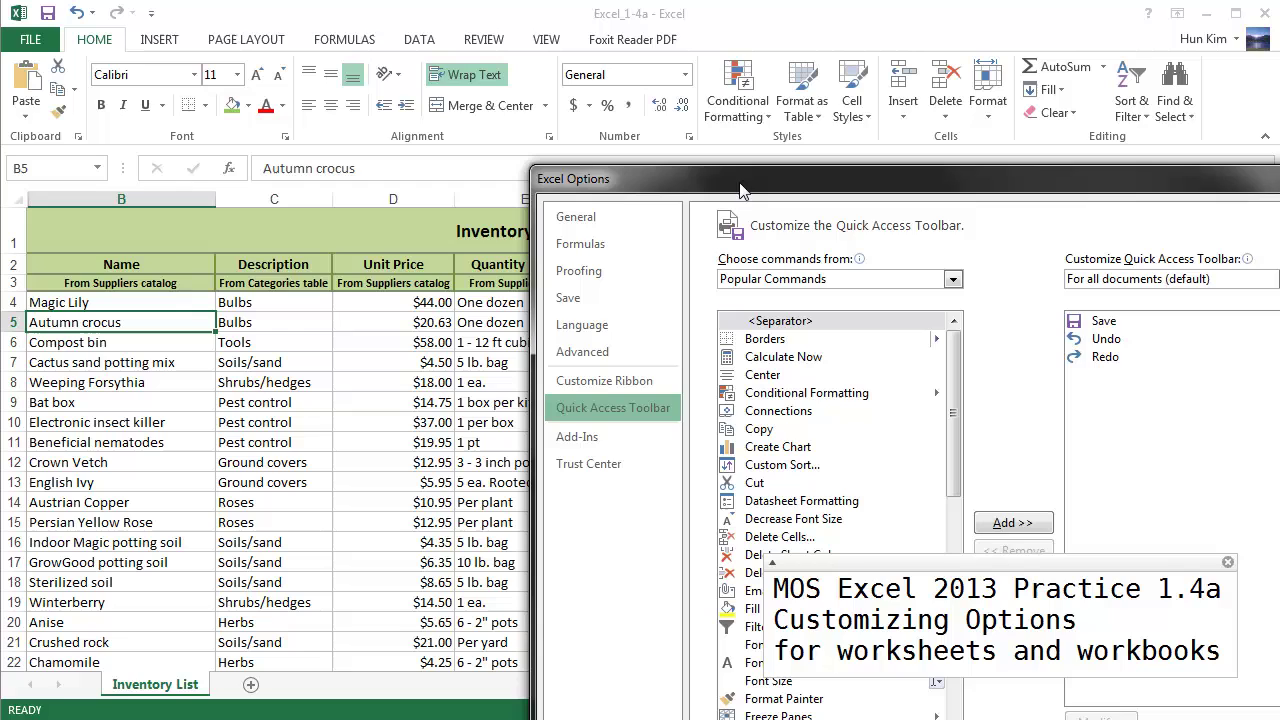
{"action": "left_click_drag", "start_coordinate": [730, 184], "coordinate": [500, 134]}
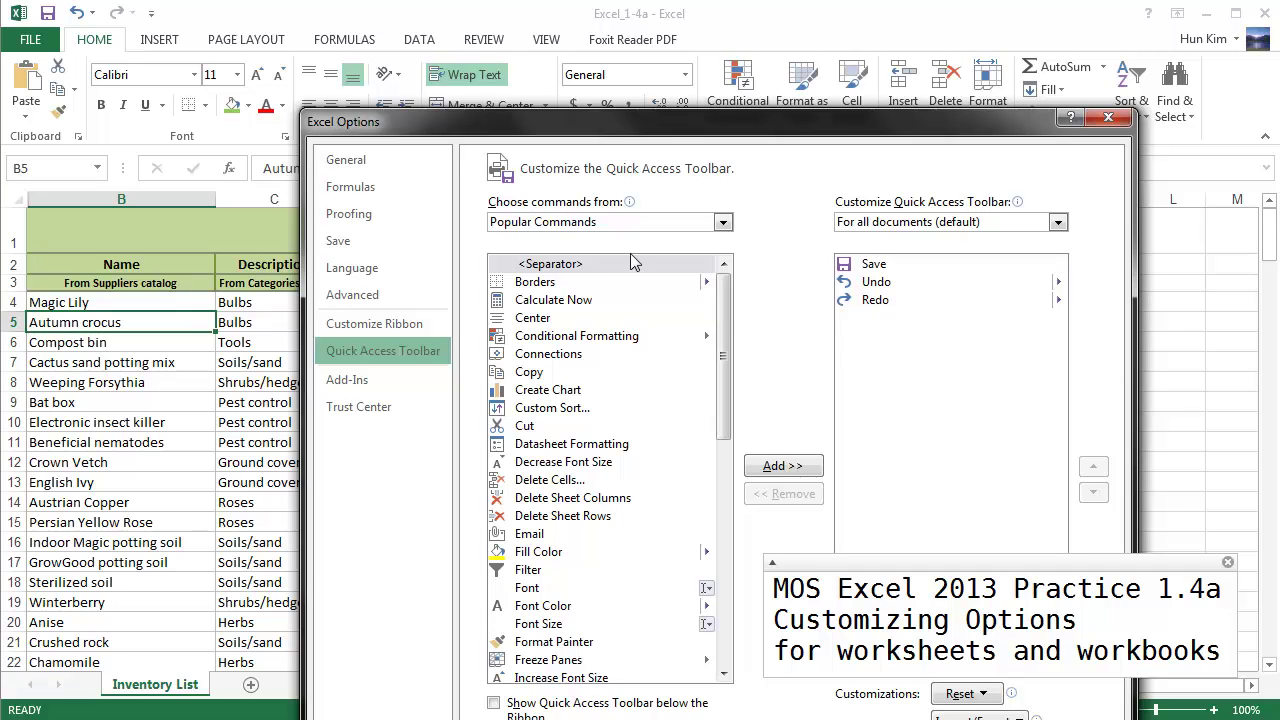
{"action": "left_click", "coordinate": [585, 222]}
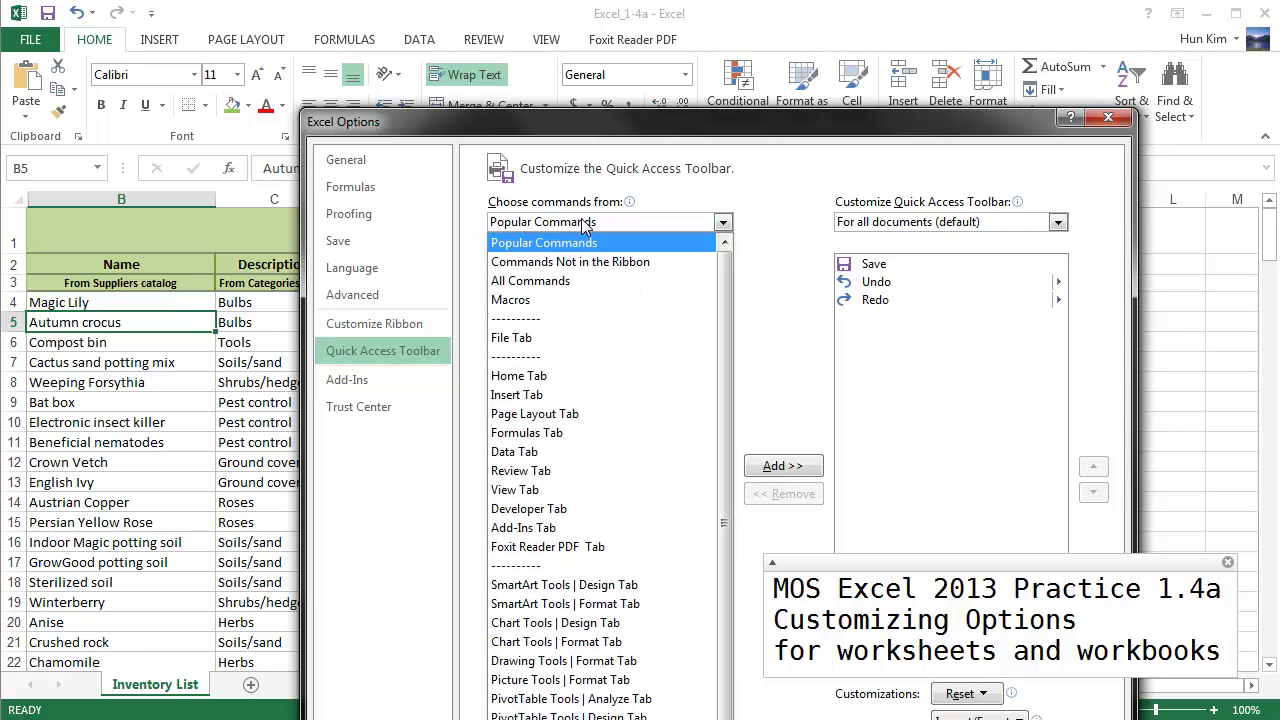
{"action": "left_click", "coordinate": [555, 283]}
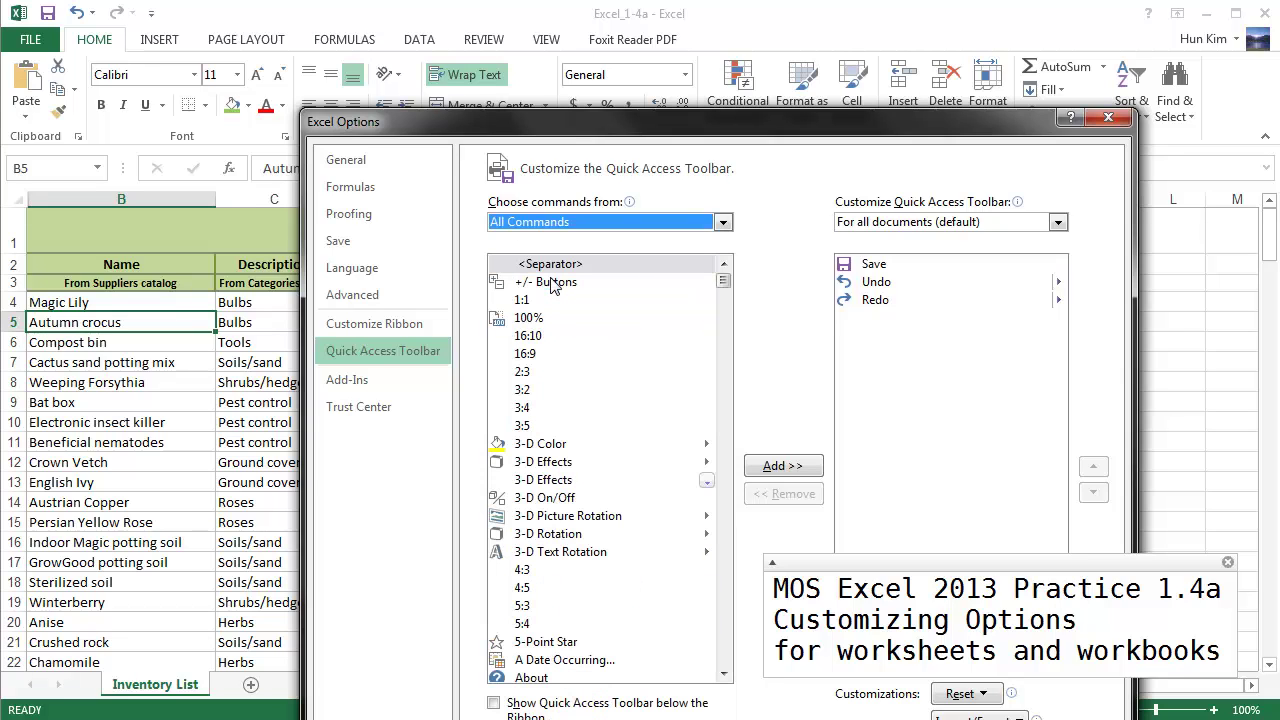
{"action": "left_click_drag", "start_coordinate": [726, 285], "coordinate": [726, 300]}
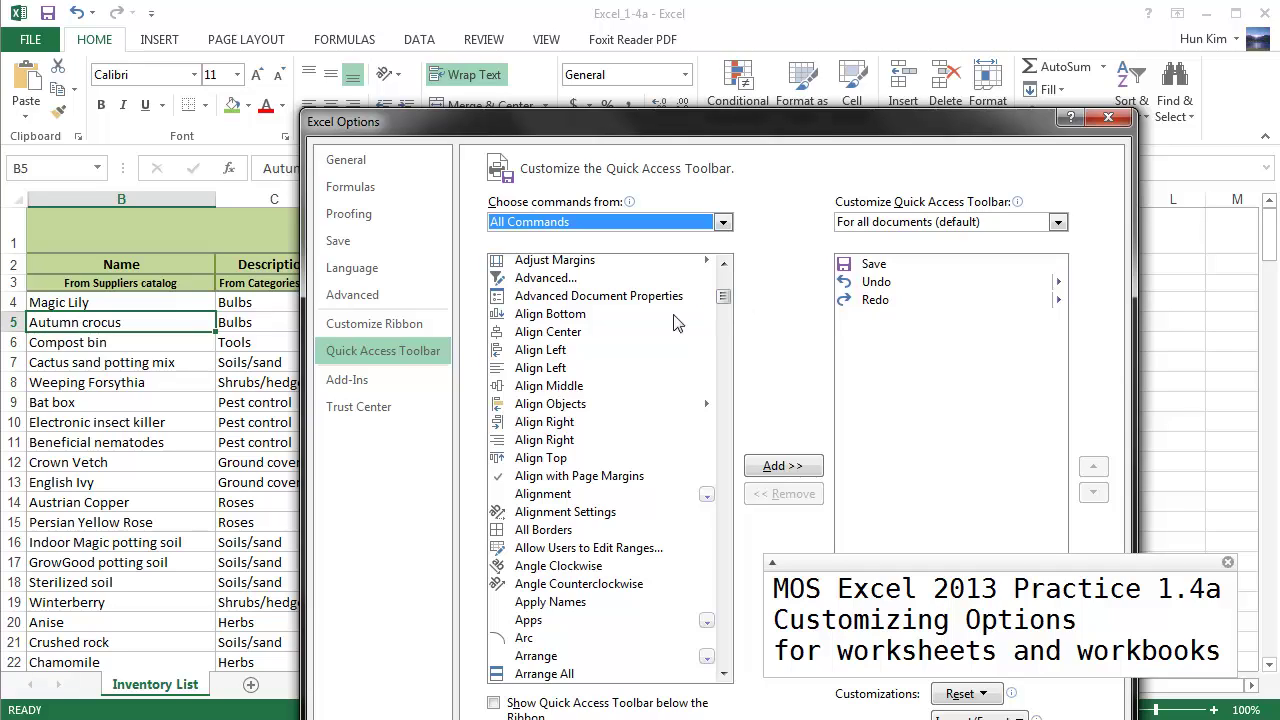
{"action": "left_click", "coordinate": [586, 352]}
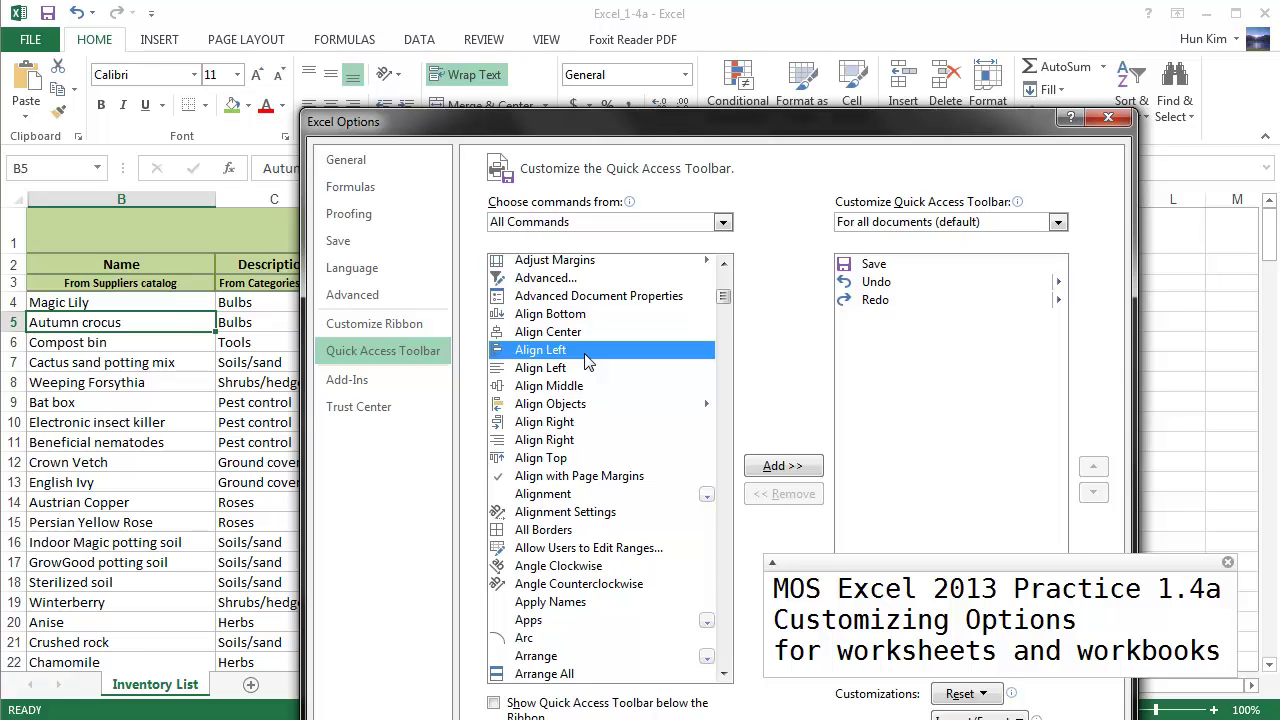
{"action": "key", "text": "c"}
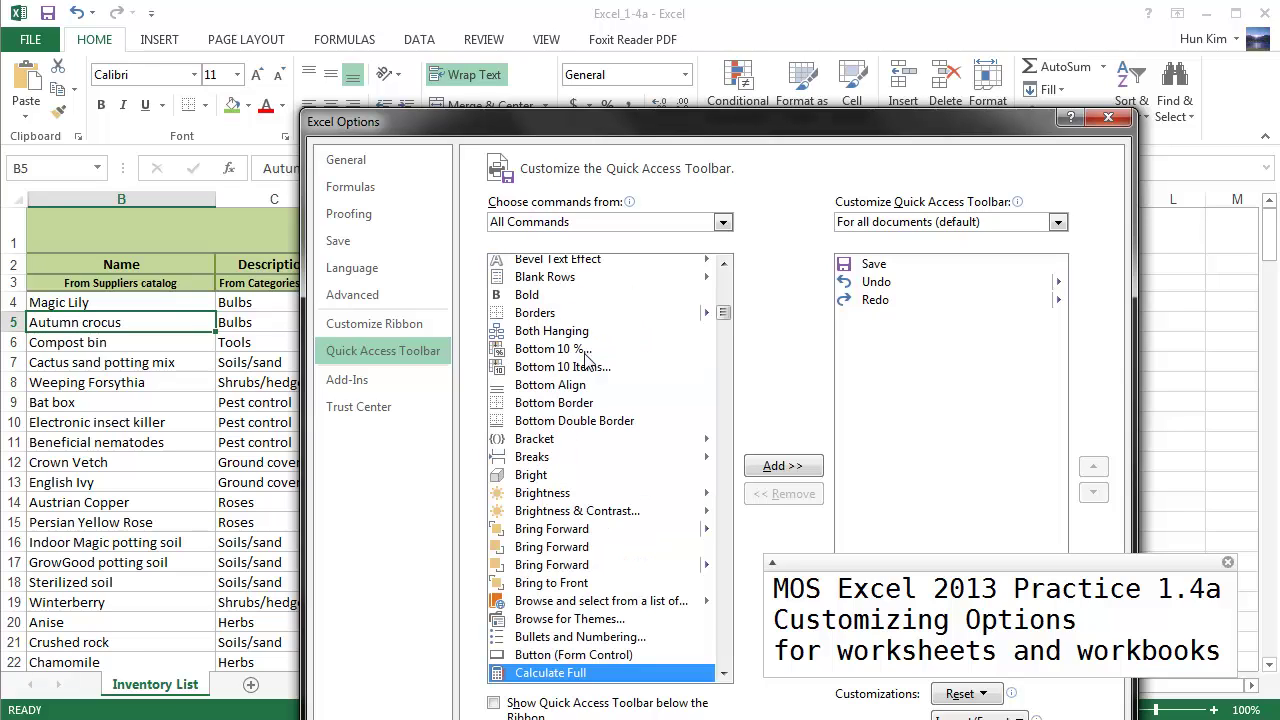
{"action": "left_click", "coordinate": [723, 466]}
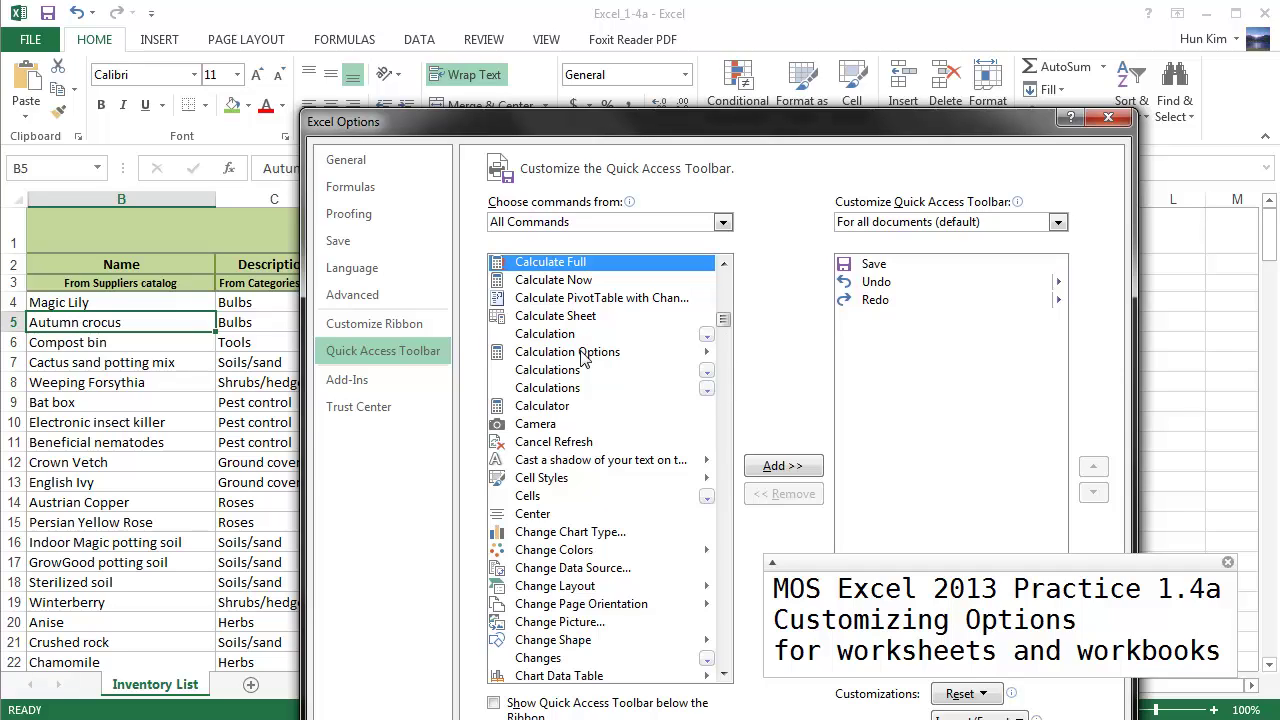
{"action": "left_click", "coordinate": [560, 406]}
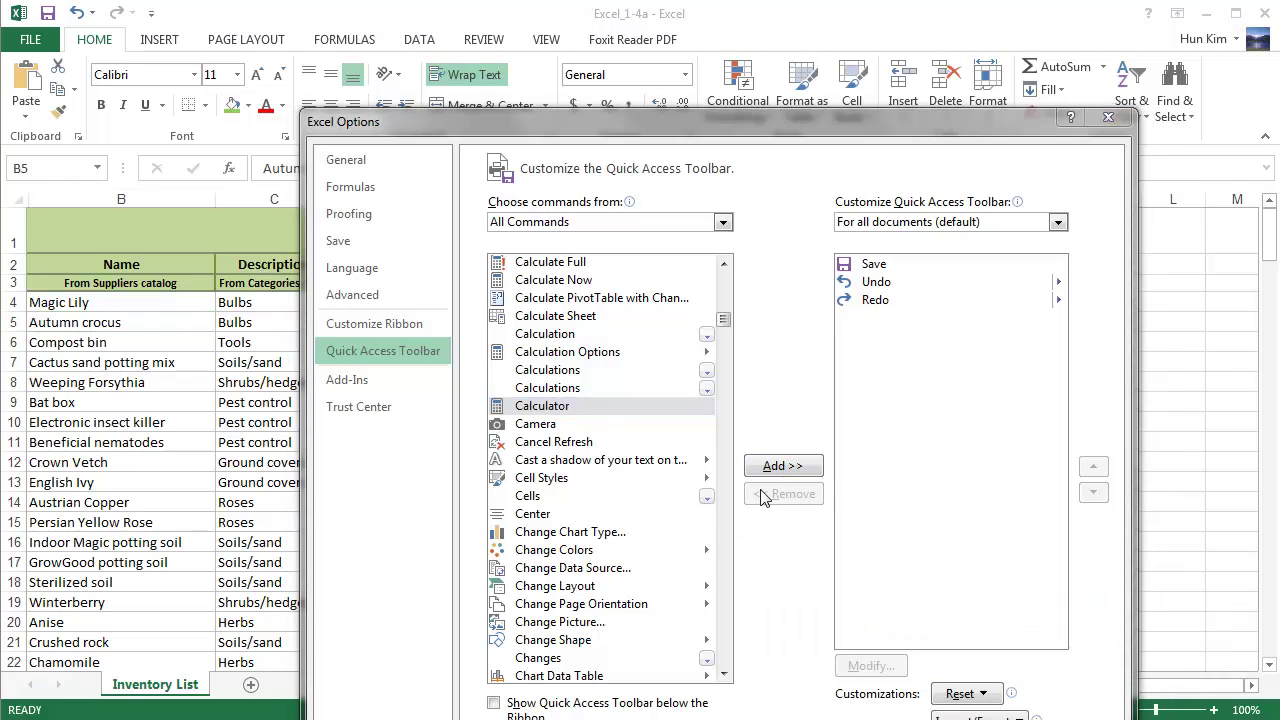
{"action": "left_click", "coordinate": [782, 466]}
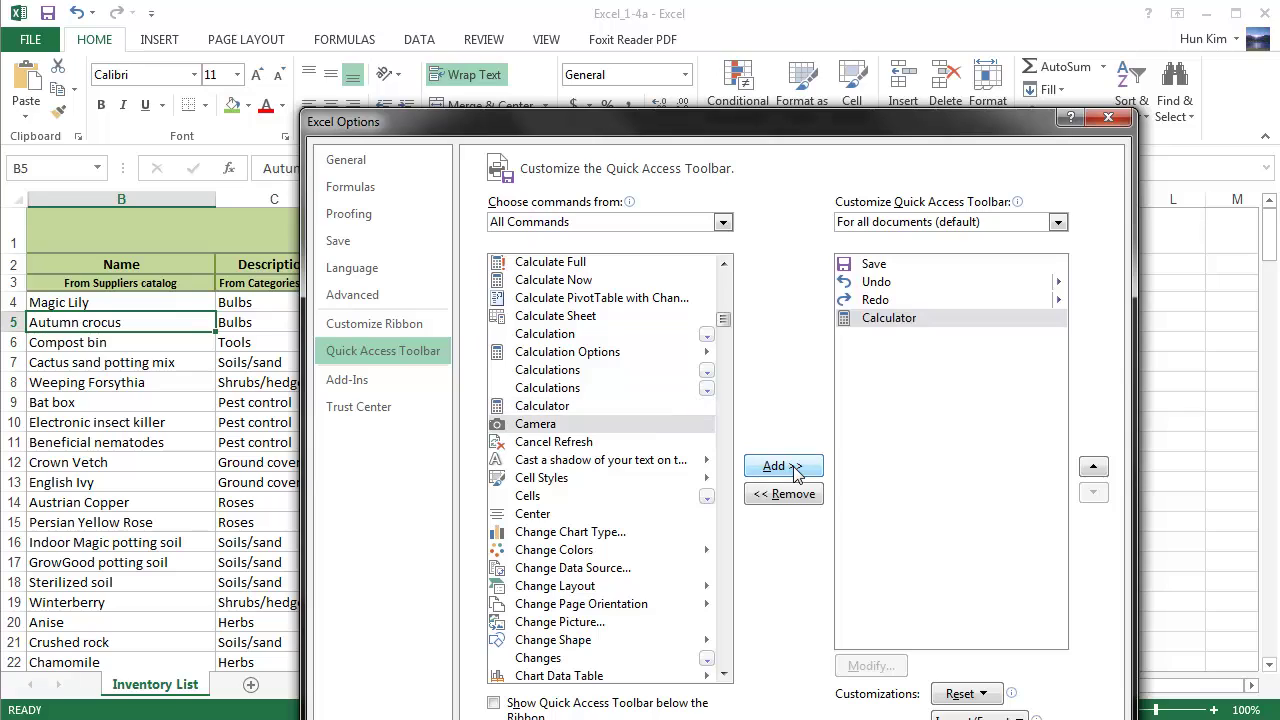
- Move Calculator up to the first place in the Quick Access Toolbar order, ahead of Save
{"action": "left_click", "coordinate": [884, 320]}
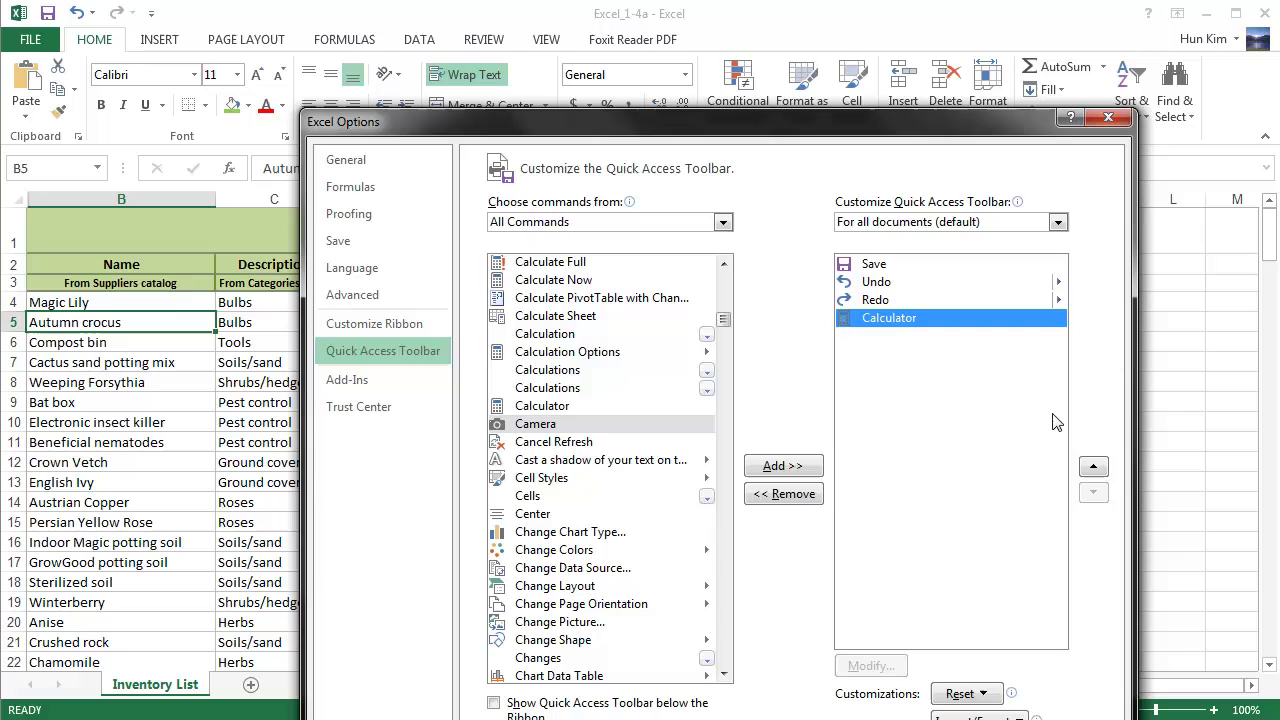
{"action": "left_click", "coordinate": [1093, 468]}
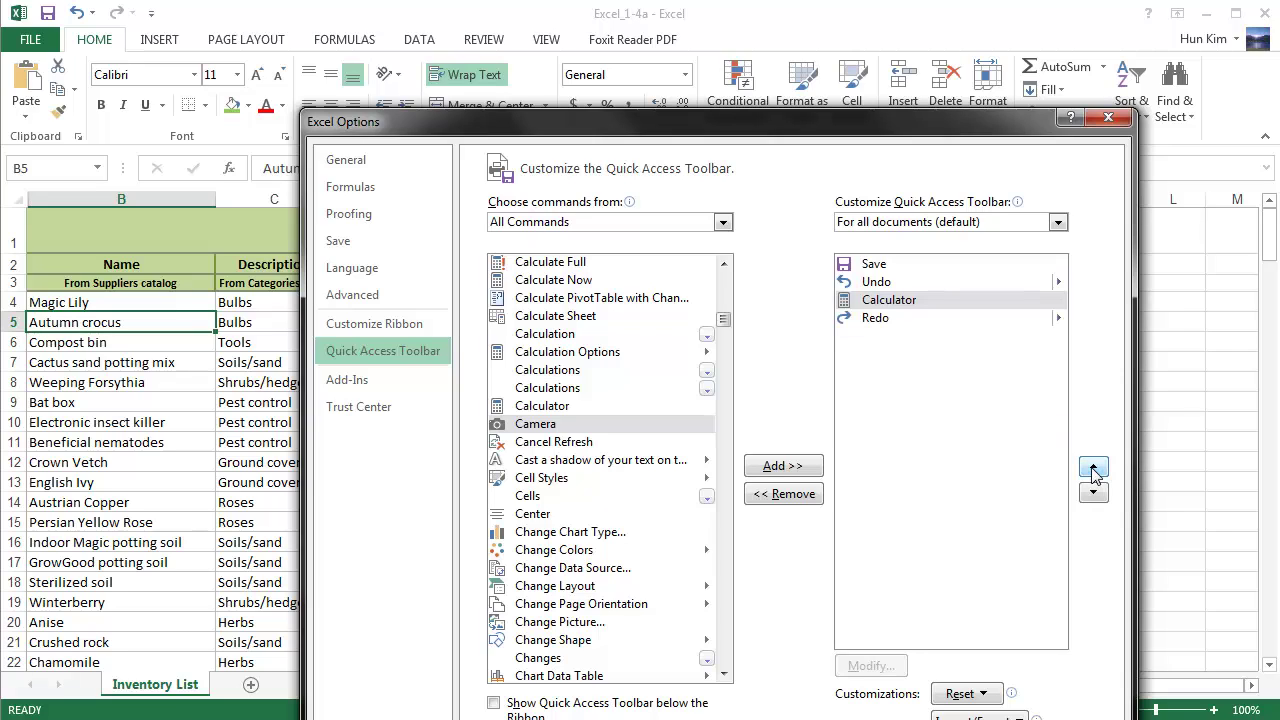
{"action": "left_click", "coordinate": [1093, 468]}
{"action": "left_click", "coordinate": [1093, 468]}
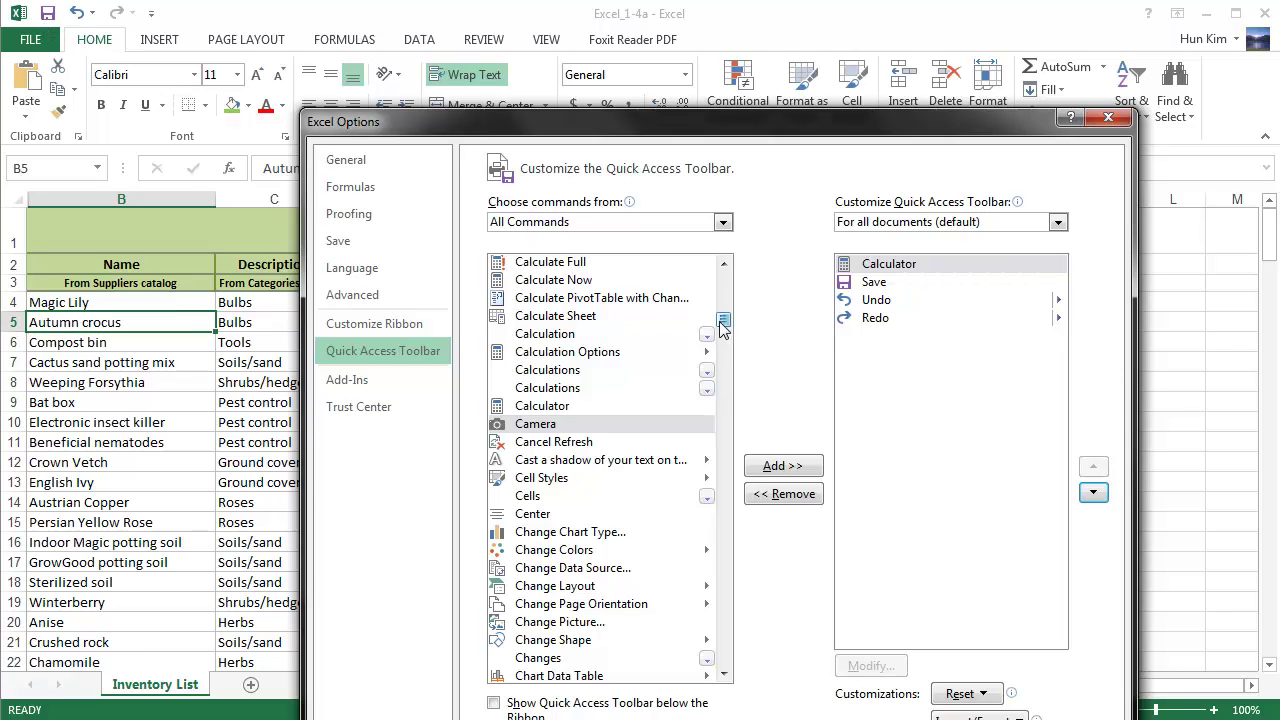
- Insert a separator between Calculator and Save on the Quick Access Toolbar and apply the customization
{"action": "left_click_drag", "start_coordinate": [726, 323], "coordinate": [731, 283]}
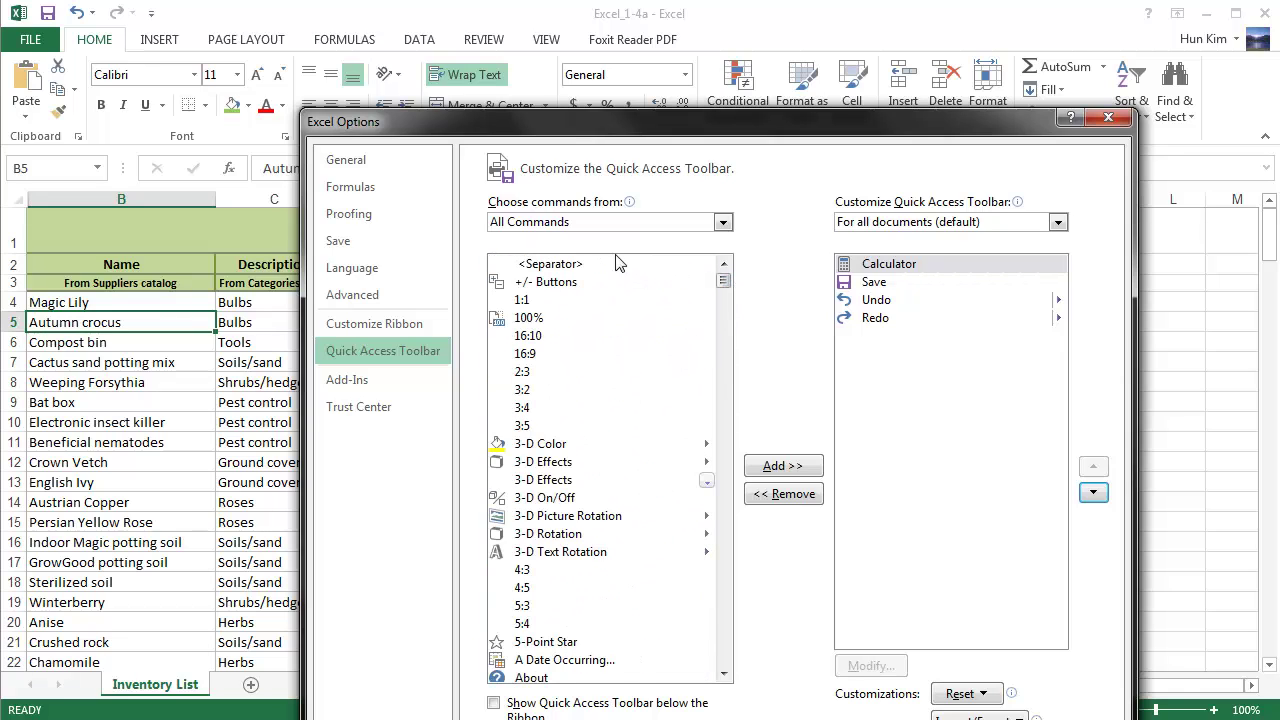
{"action": "left_click", "coordinate": [586, 265]}
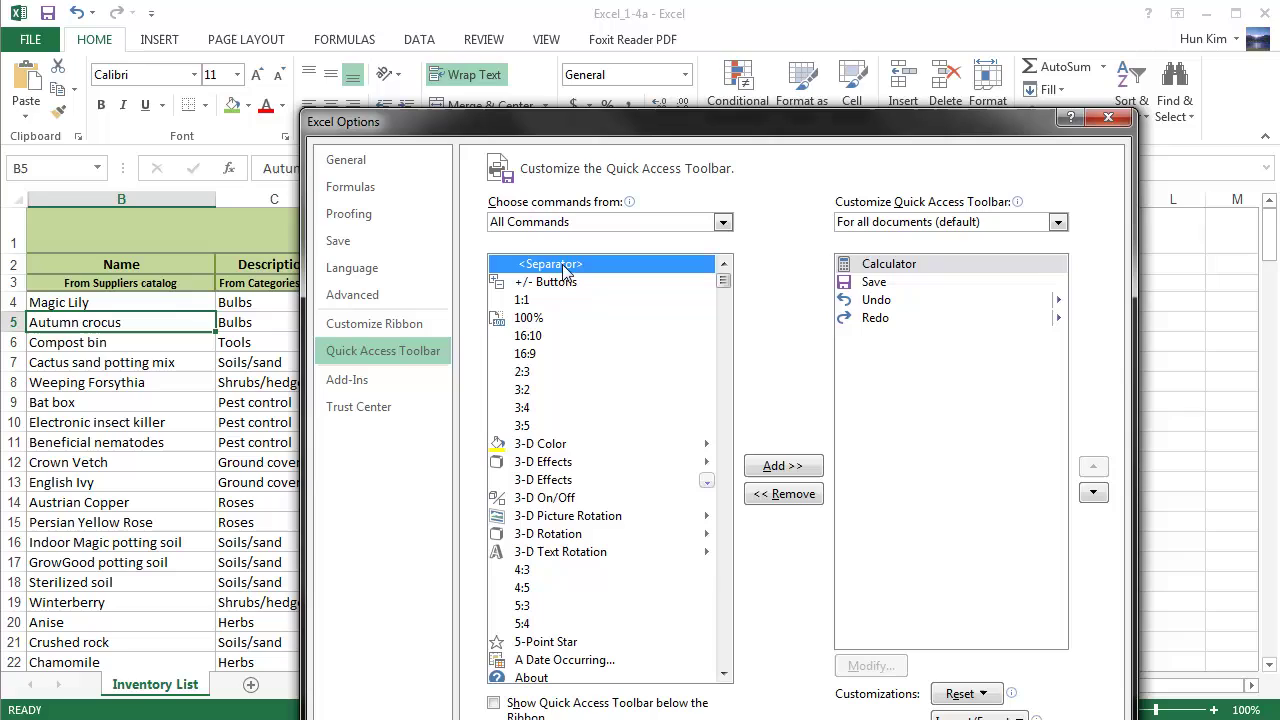
{"action": "left_click", "coordinate": [779, 467]}
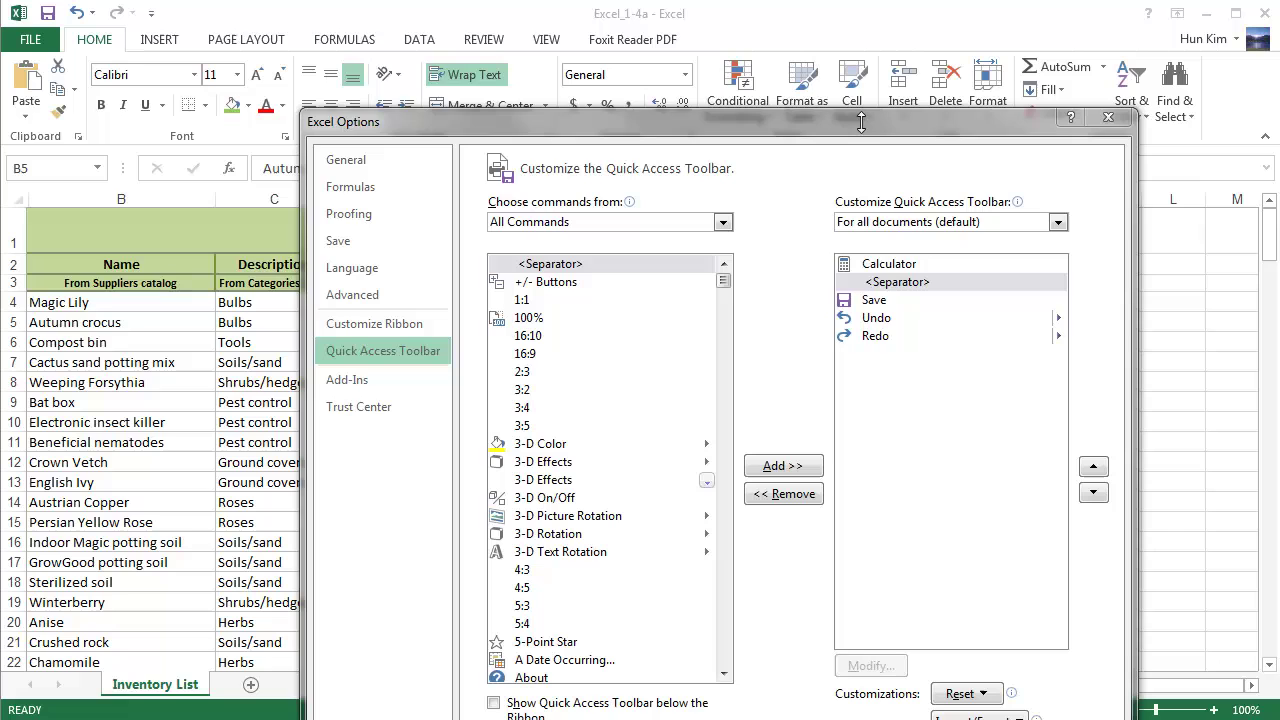
{"action": "left_click_drag", "start_coordinate": [859, 125], "coordinate": [831, 50]}
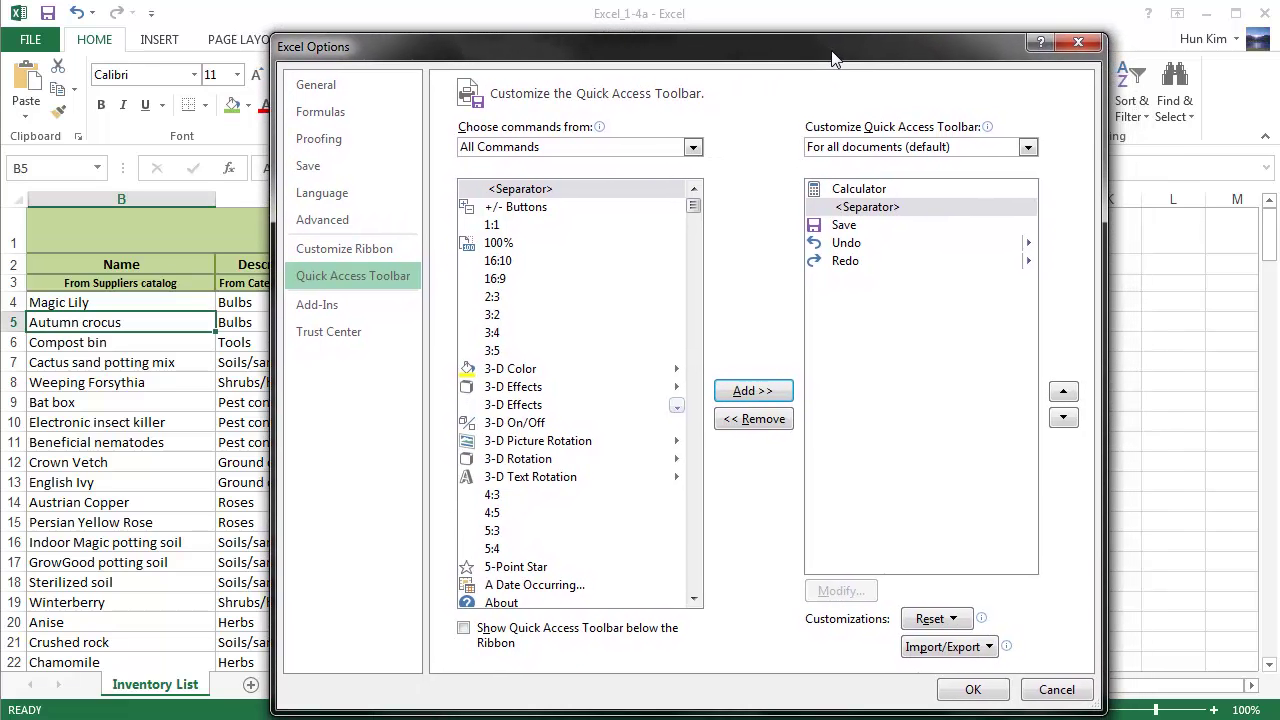
{"action": "left_click", "coordinate": [975, 689]}
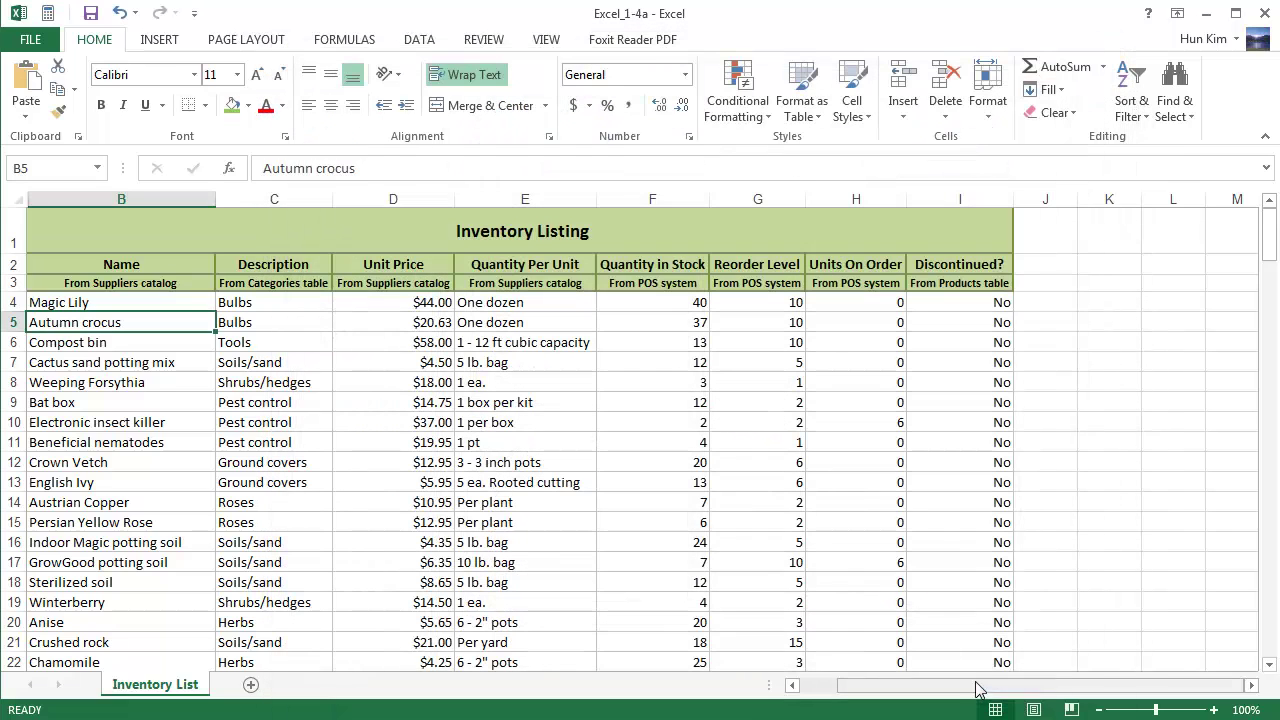
- Add the Charts command from the Insert Tab command set to the Quick Access Toolbar for Excel_1-4a.xlsx only
{"action": "right_click", "coordinate": [82, 14]}
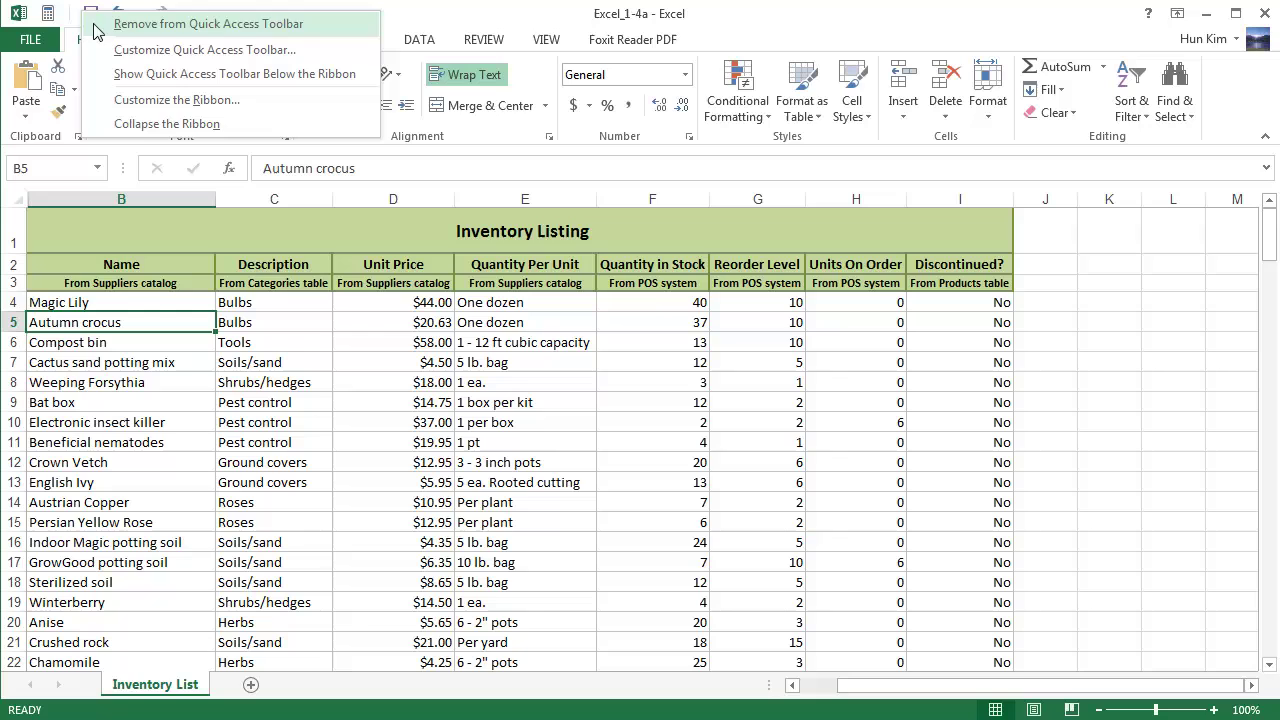
{"action": "left_click", "coordinate": [141, 52]}
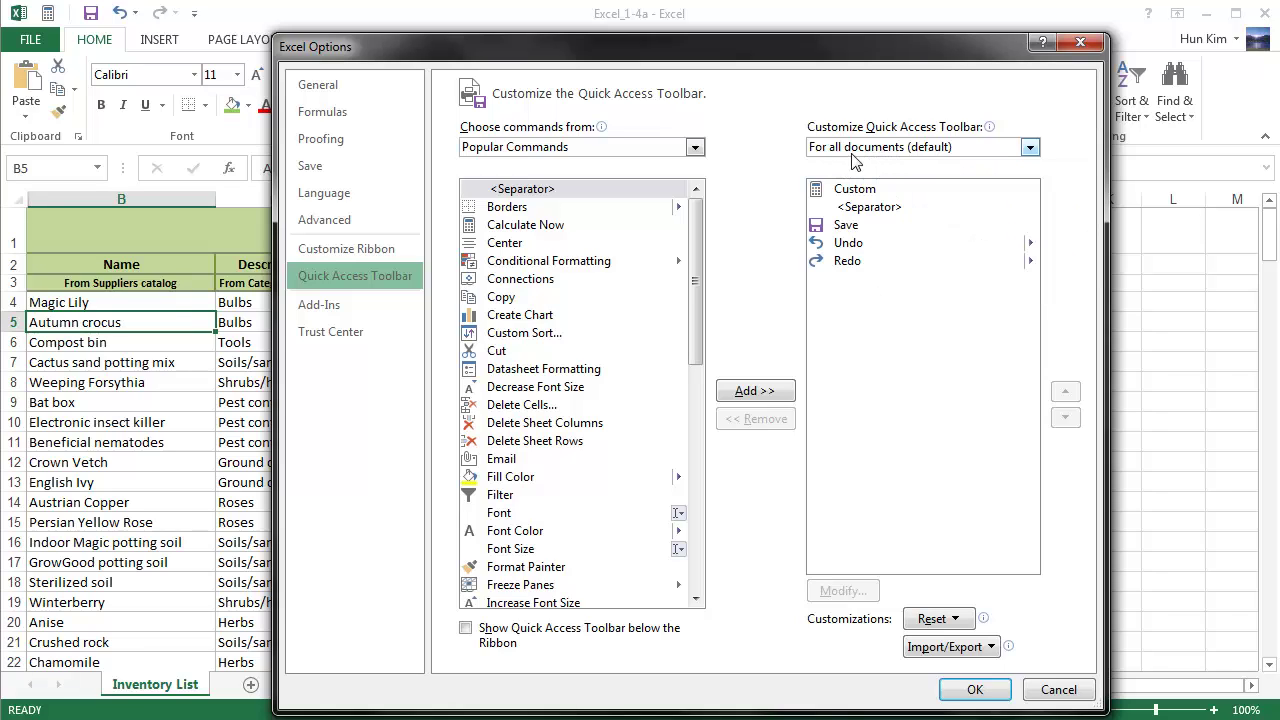
{"action": "left_click", "coordinate": [870, 147]}
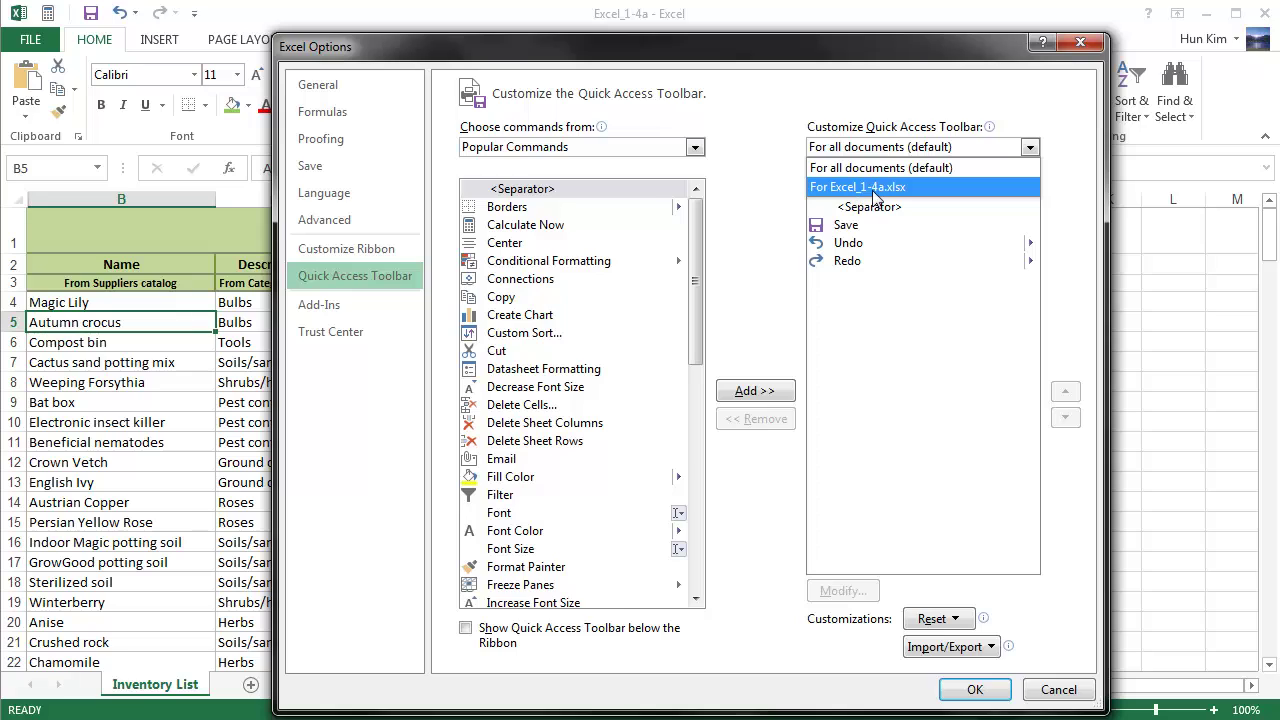
{"action": "left_click", "coordinate": [872, 190]}
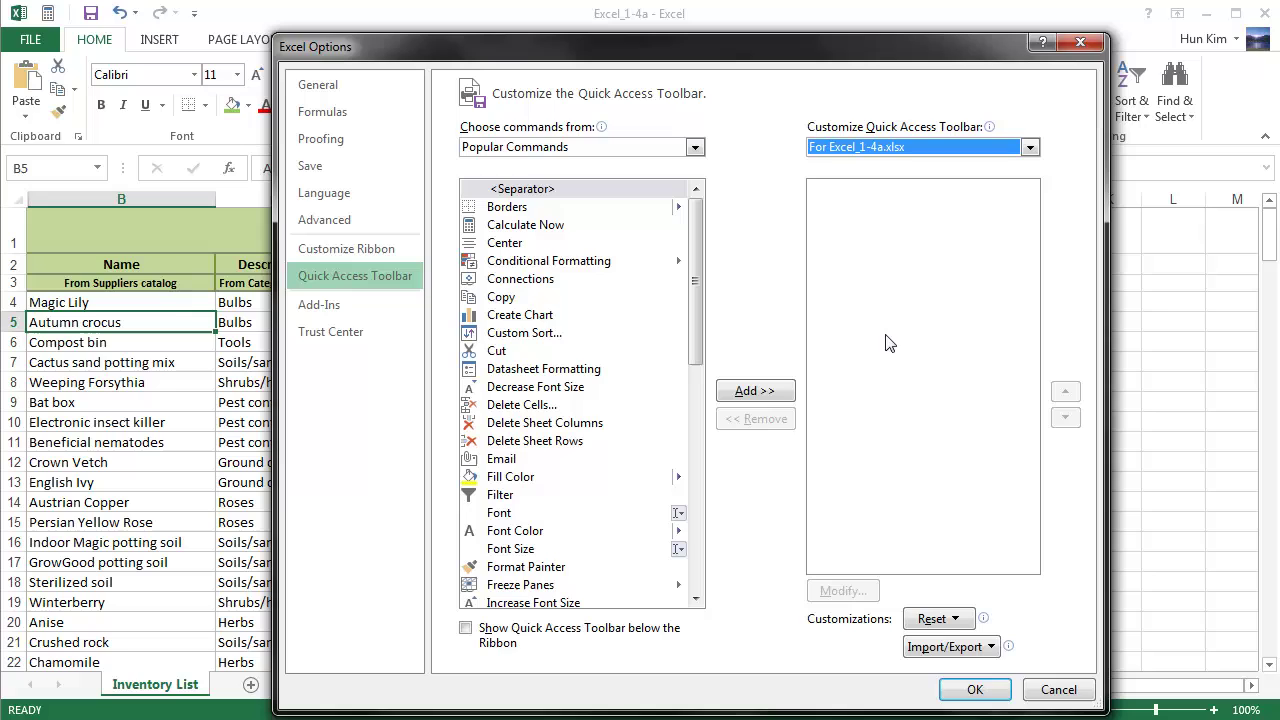
{"action": "left_click", "coordinate": [602, 149]}
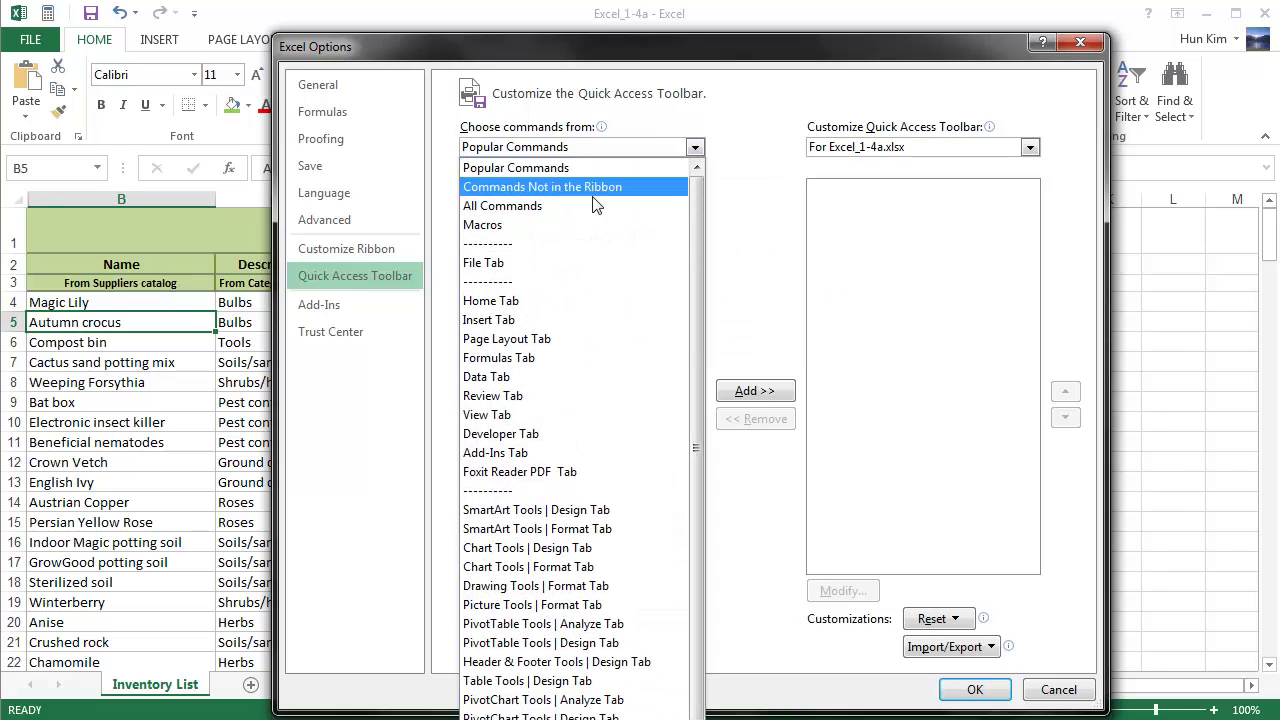
{"action": "left_click", "coordinate": [532, 320]}
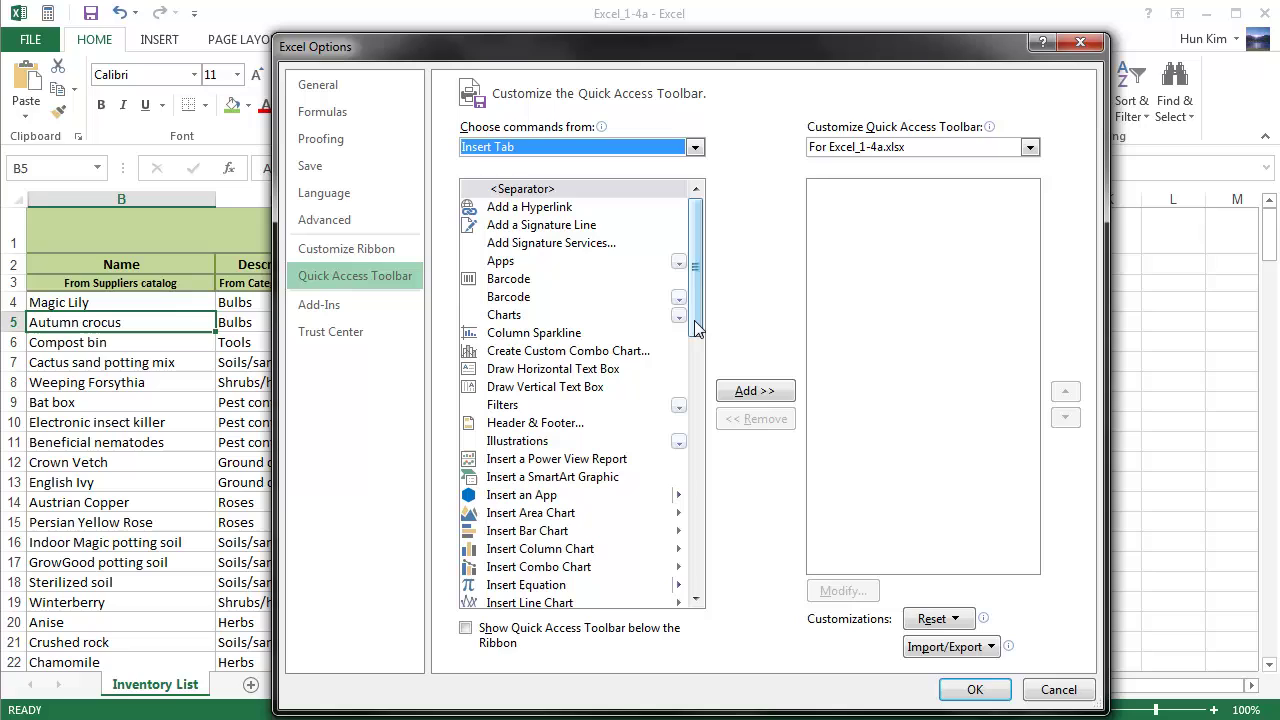
{"action": "left_click_drag", "start_coordinate": [689, 320], "coordinate": [701, 399]}
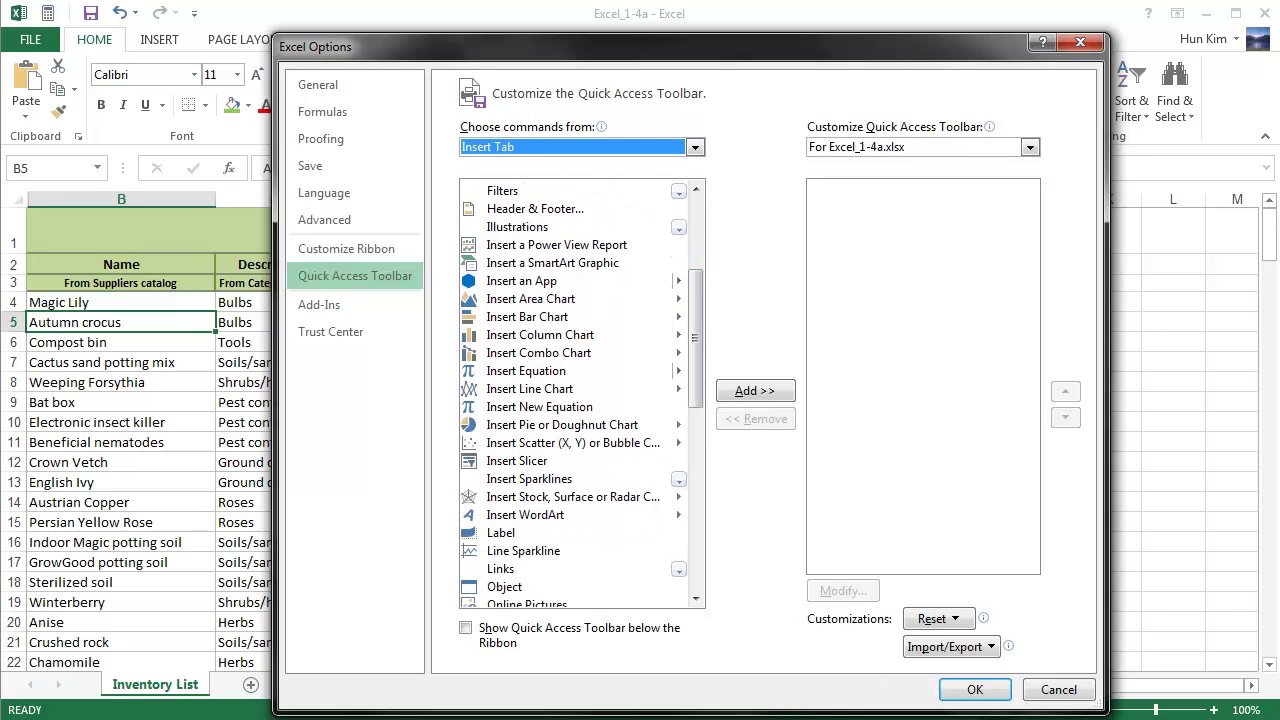
{"action": "scroll", "coordinate": [582, 395], "scroll_direction": "up", "scroll_amount": 3}
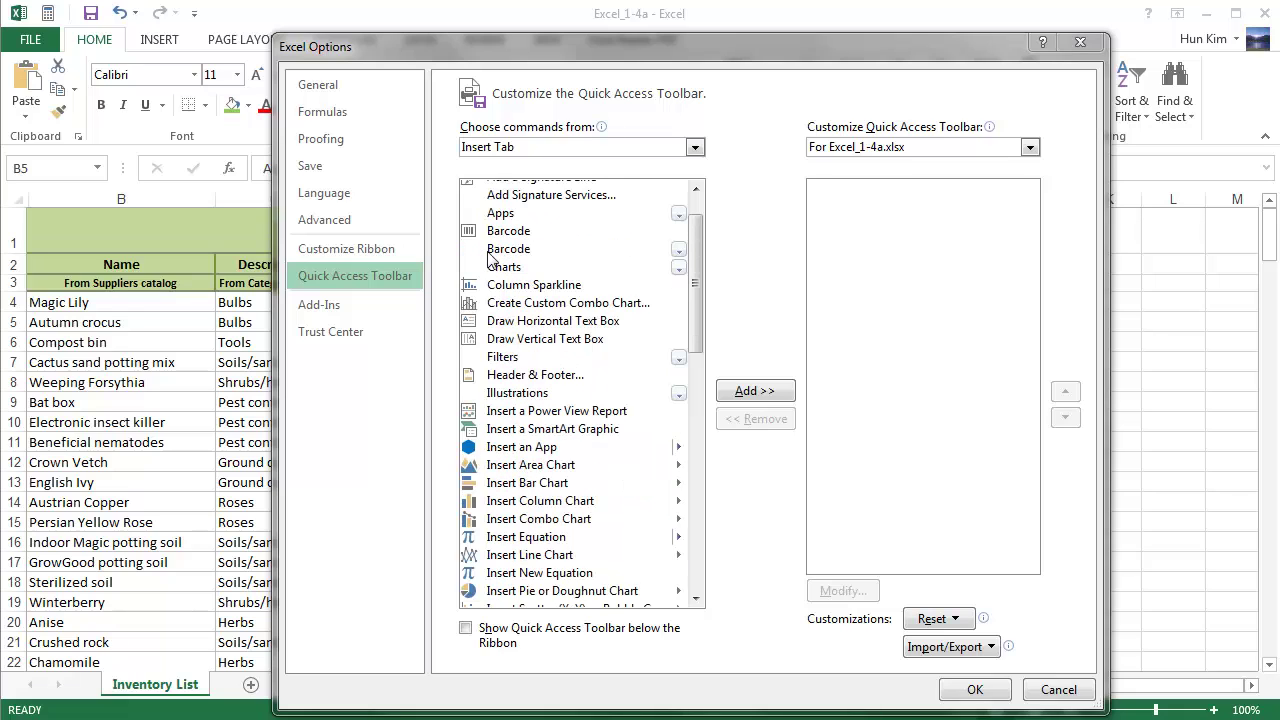
{"action": "left_click", "coordinate": [515, 268]}
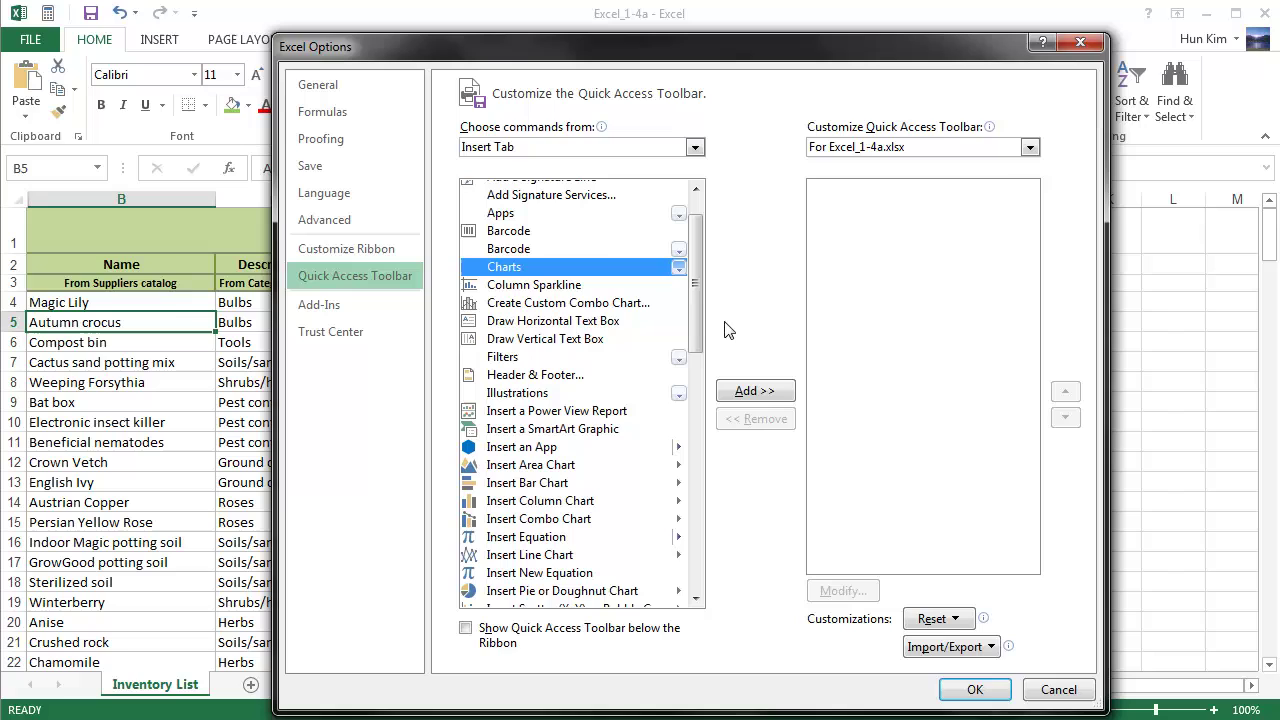
{"action": "left_click", "coordinate": [760, 392]}
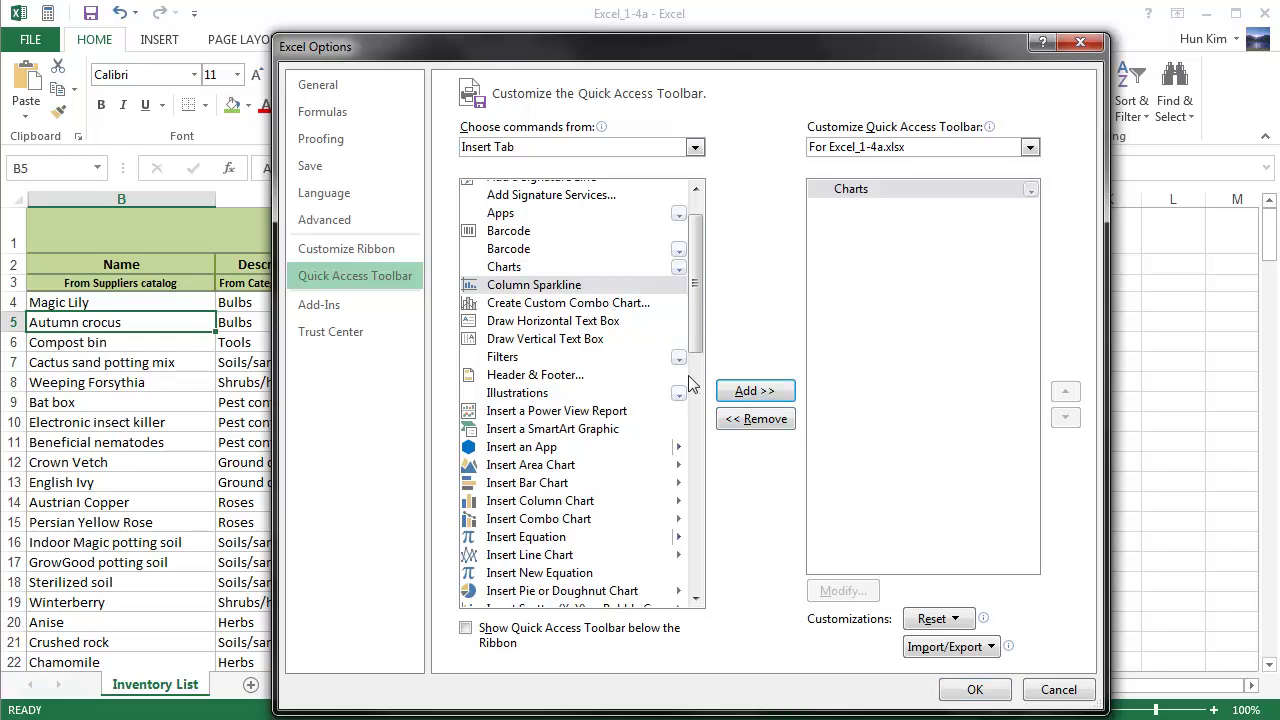
- Add the Pictures and Table commands to the Quick Access Toolbar for Excel_1-4a.xlsx and apply the customization
{"action": "mouse_move", "coordinate": [697, 335]}
{"action": "left_mouse_down"}
{"action": "mouse_move", "coordinate": [717, 514]}
{"action": "mouse_move", "coordinate": [714, 417]}
{"action": "mouse_move", "coordinate": [691, 361]}
{"action": "left_mouse_up"}
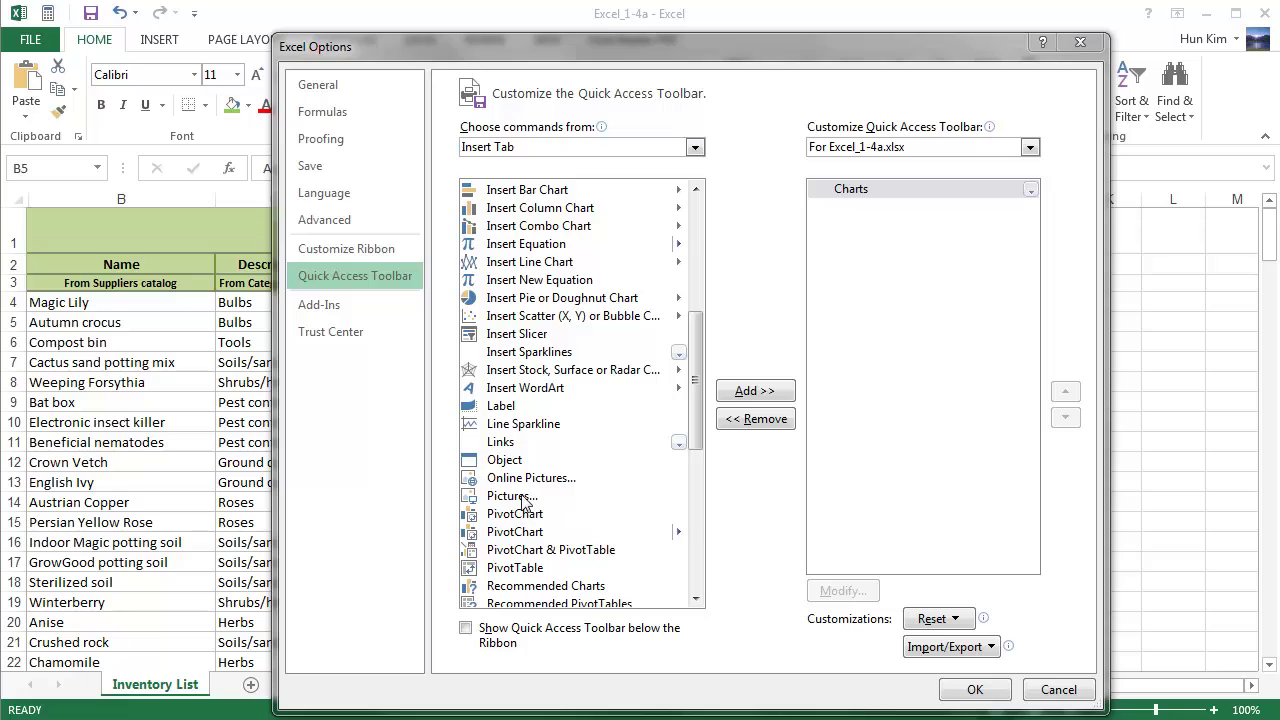
{"action": "left_click", "coordinate": [524, 497]}
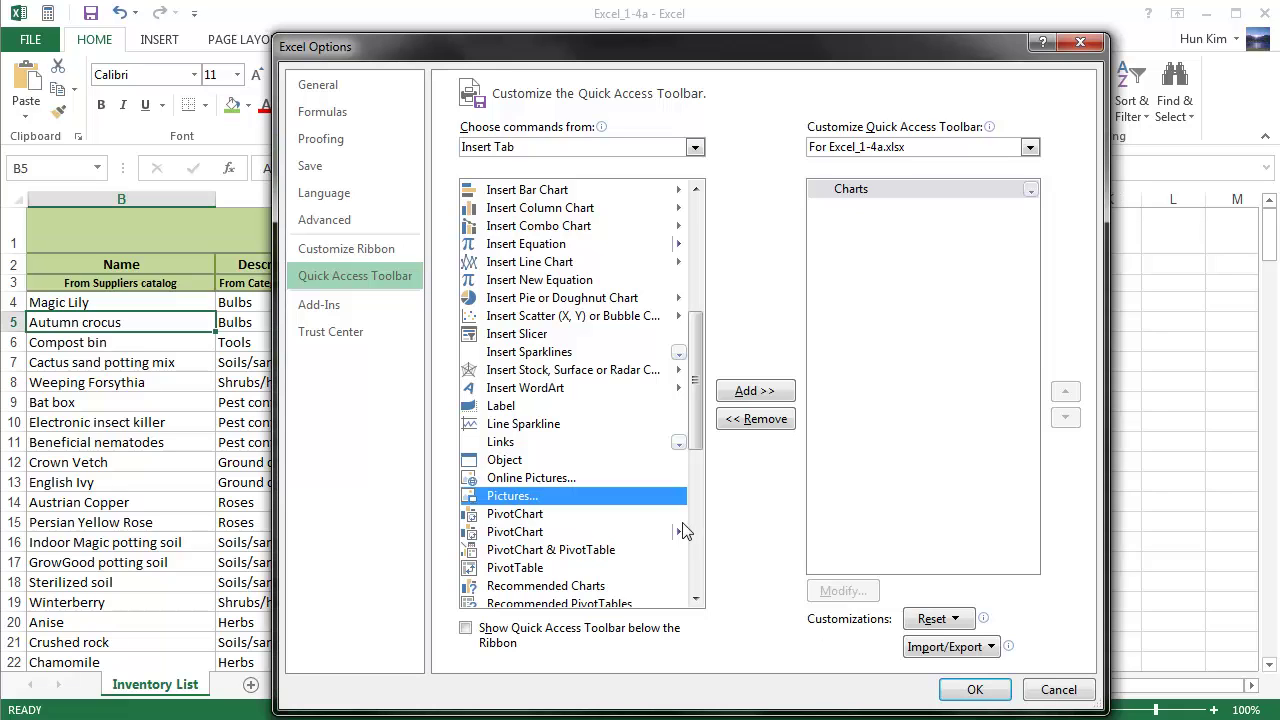
{"action": "left_click", "coordinate": [753, 400]}
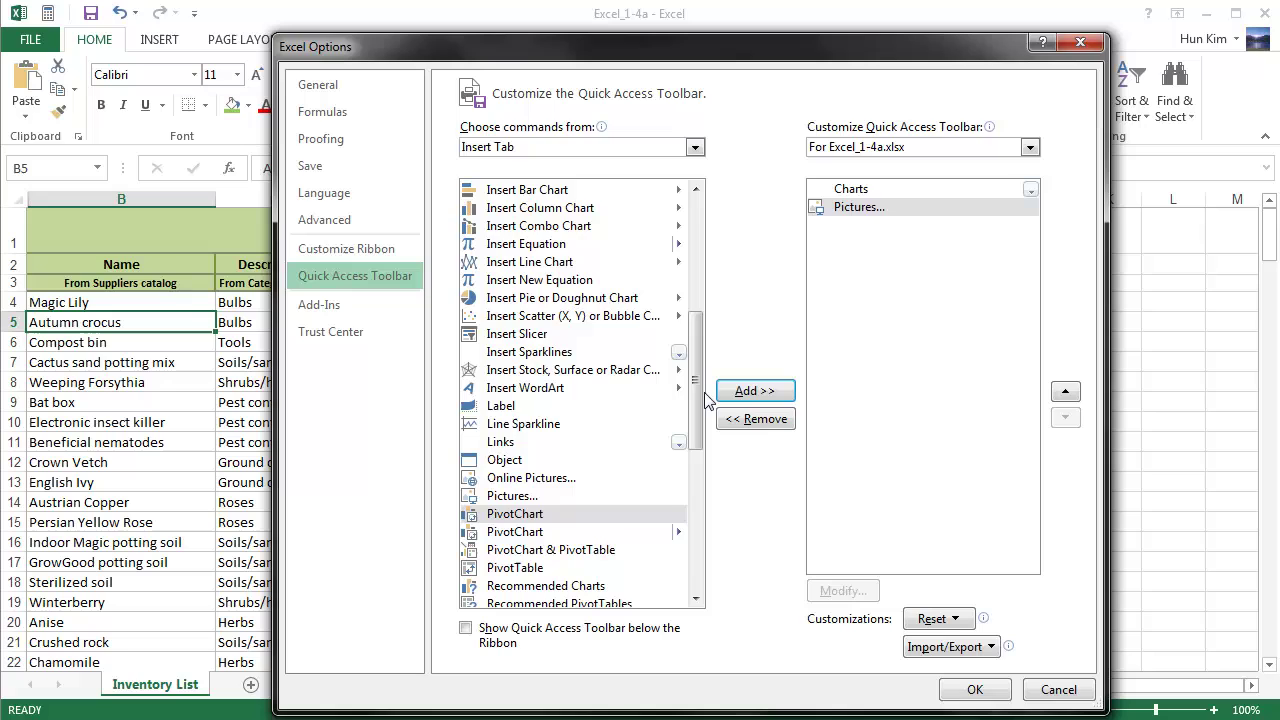
{"action": "left_click_drag", "start_coordinate": [700, 397], "coordinate": [720, 577]}
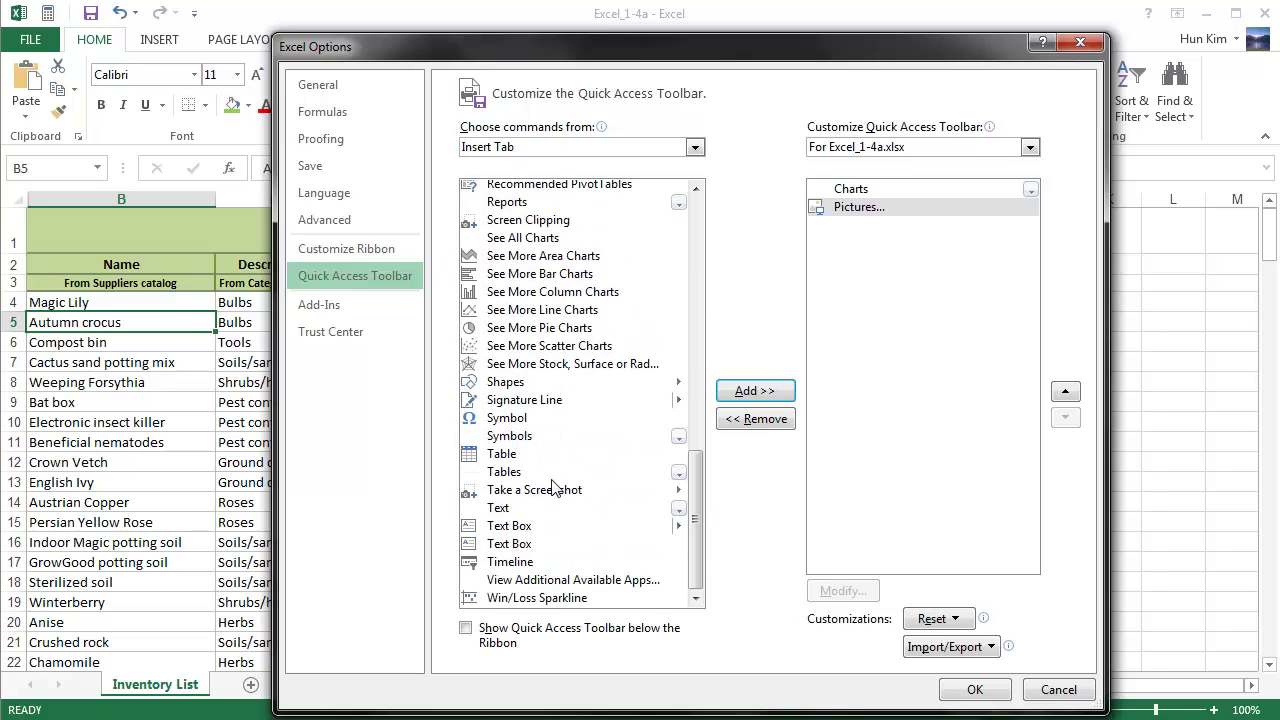
{"action": "left_click", "coordinate": [511, 456]}
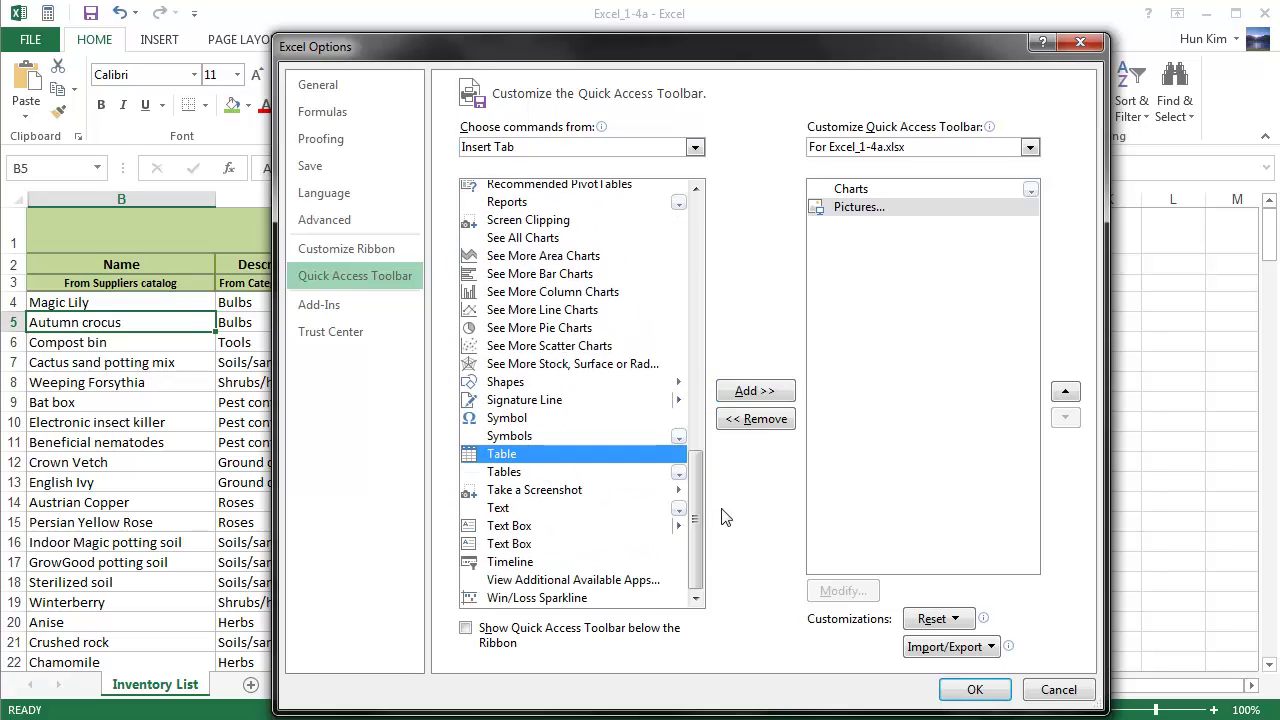
{"action": "left_click", "coordinate": [753, 391]}
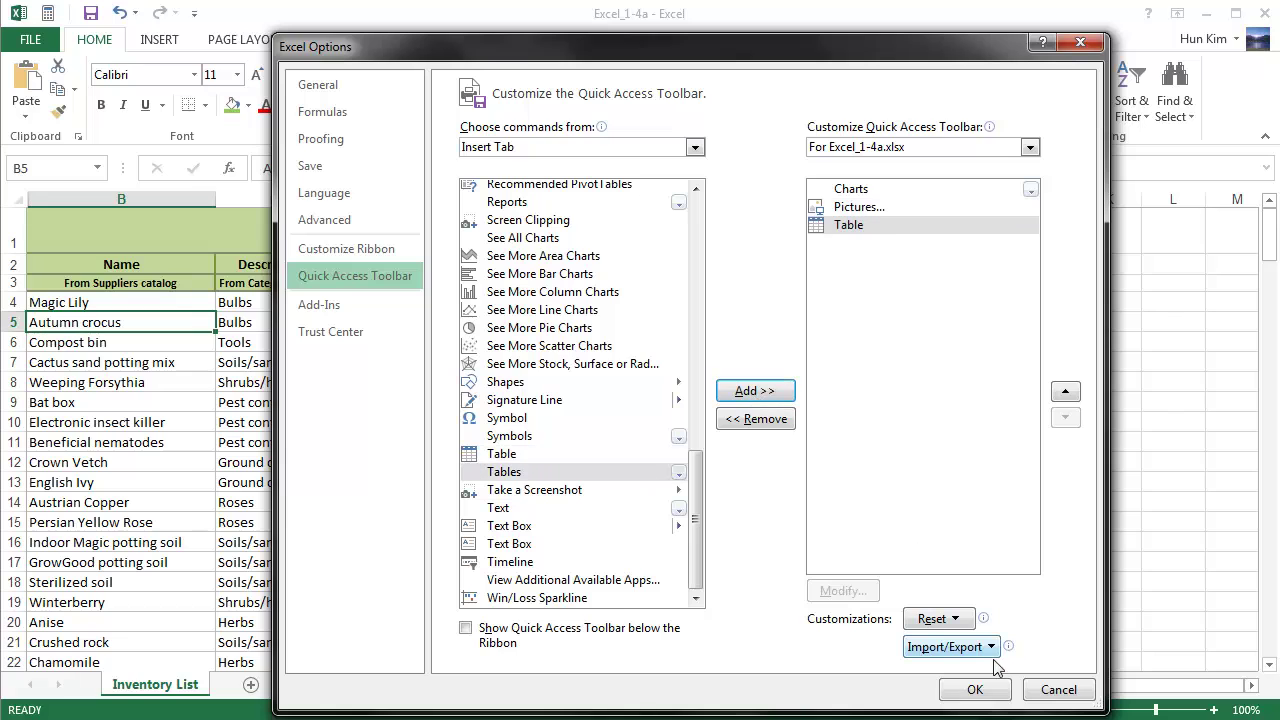
{"action": "left_click", "coordinate": [974, 690]}
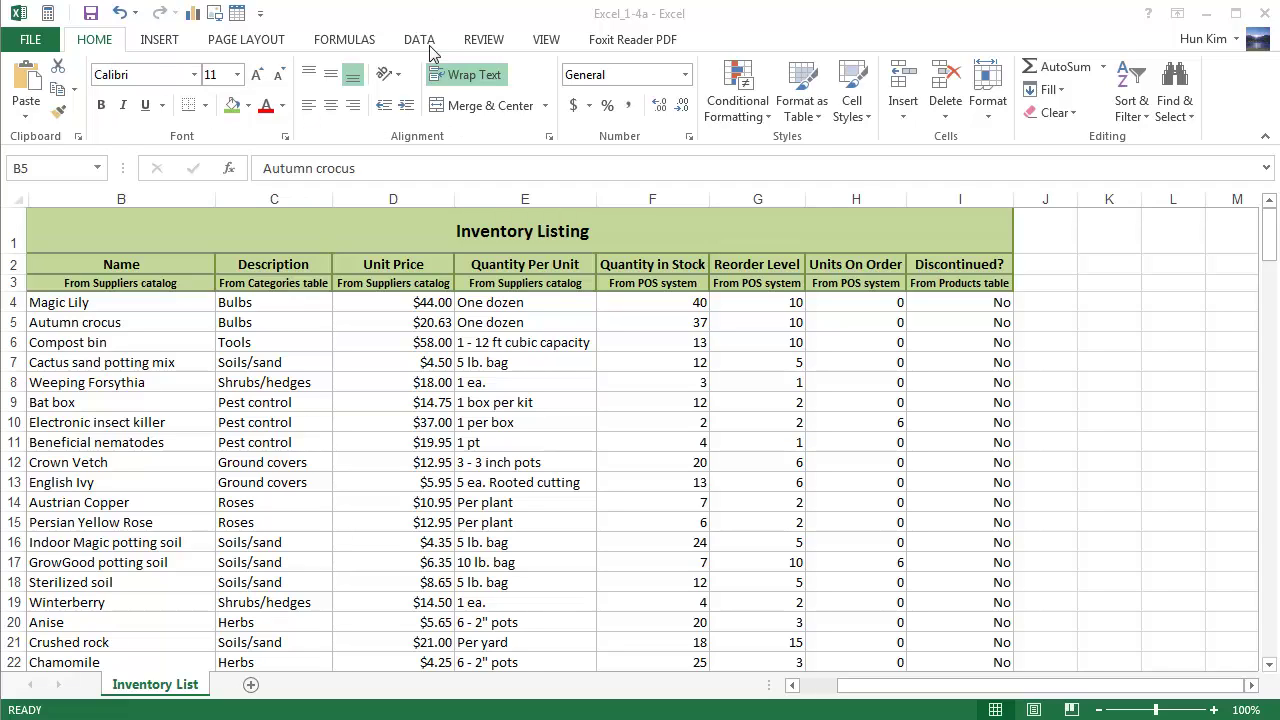
- Set the Quick Access Toolbar to show below the Ribbon and apply the change
{"action": "left_click", "coordinate": [212, 20]}
{"action": "right_click", "coordinate": [212, 18]}
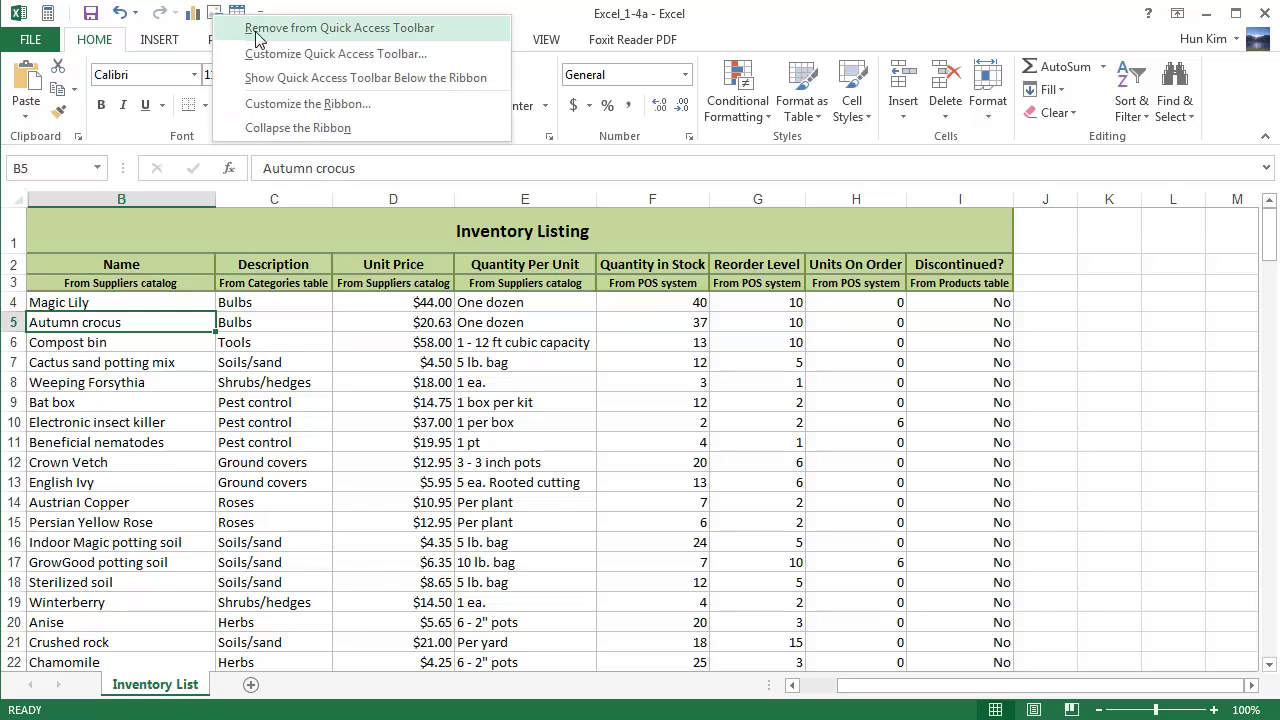
{"action": "left_click", "coordinate": [279, 56]}
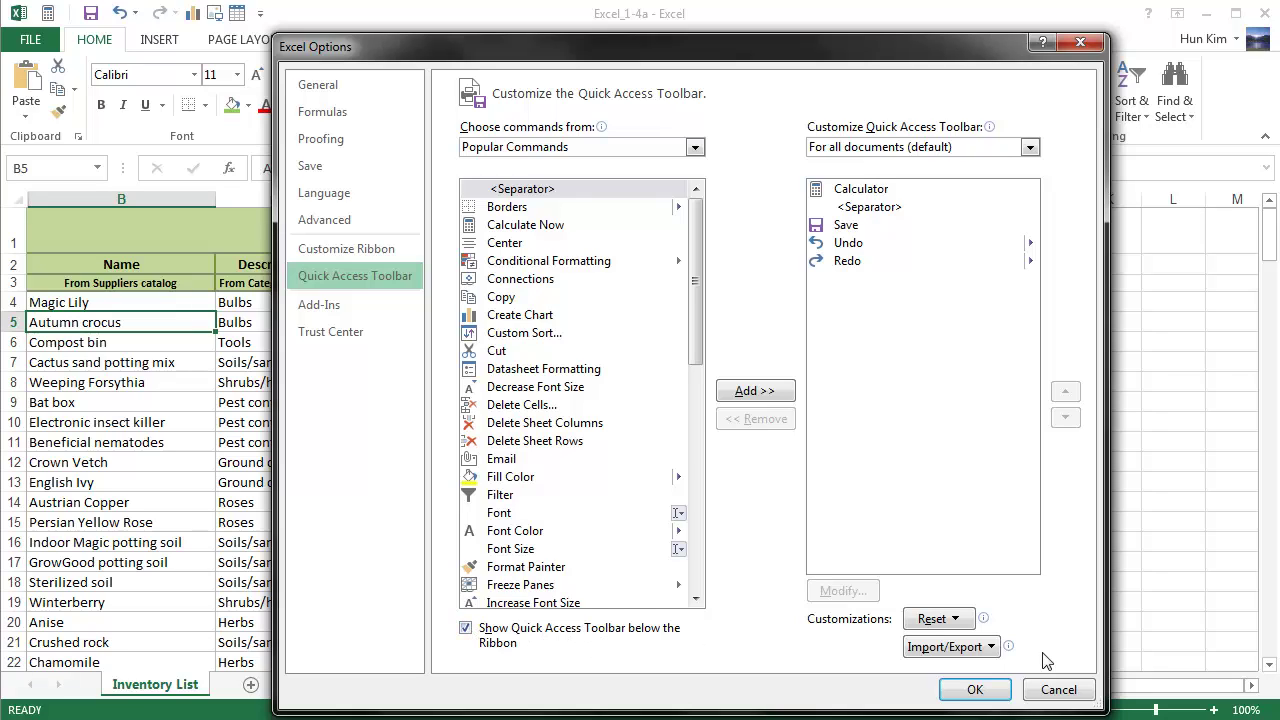
{"action": "left_click", "coordinate": [975, 690]}
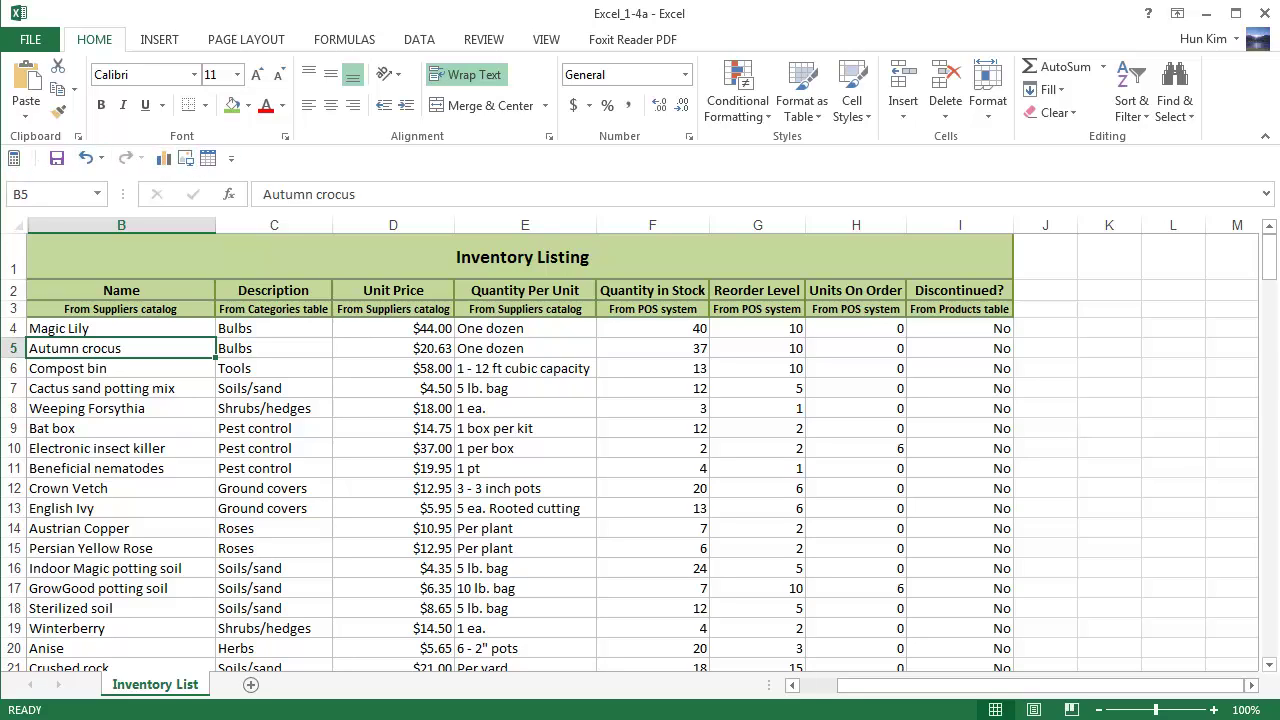
- Turn off showing the Quick Access Toolbar below the Ribbon in its customization options
{"action": "key", "text": "alt+Tab"}
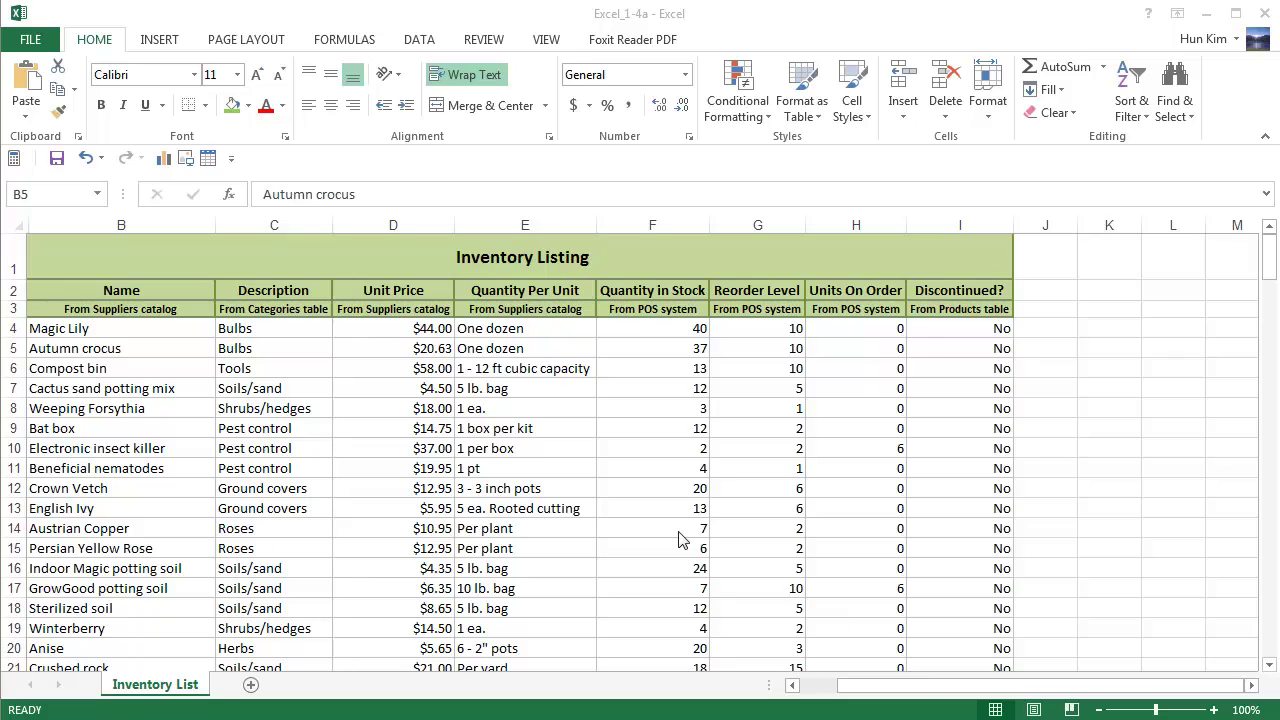
{"action": "left_click", "coordinate": [118, 163]}
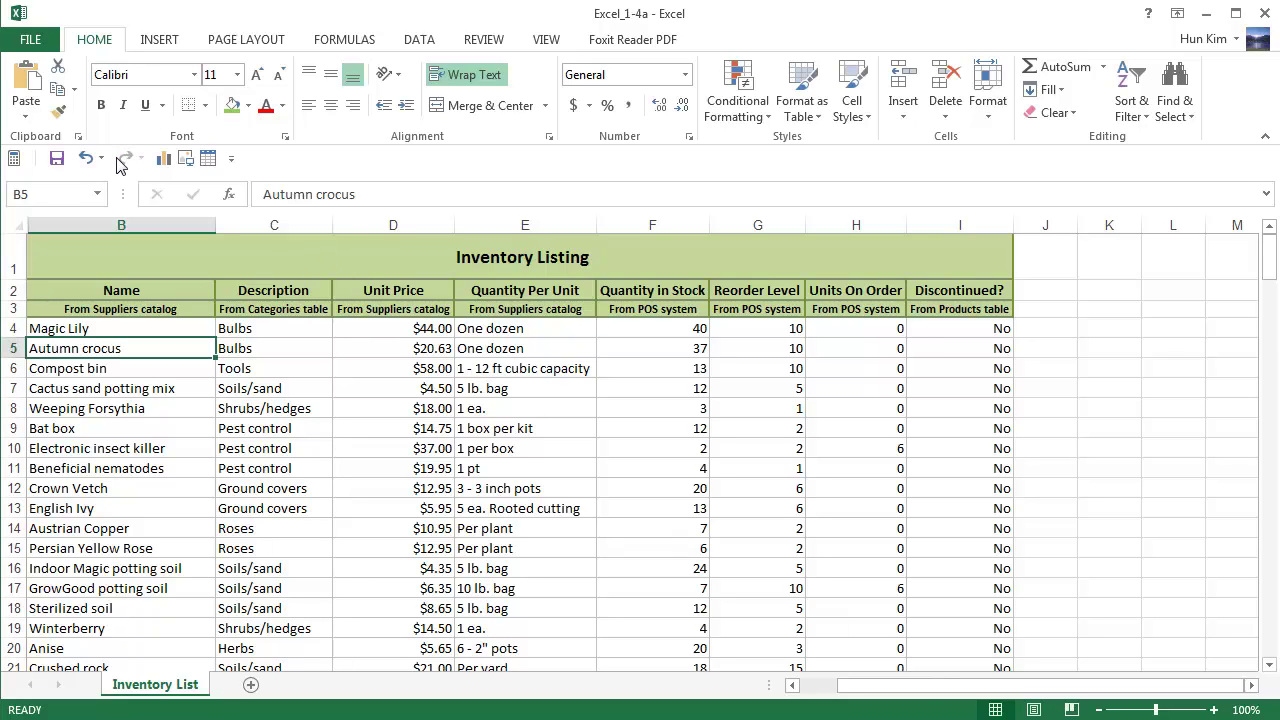
{"action": "right_click", "coordinate": [120, 163]}
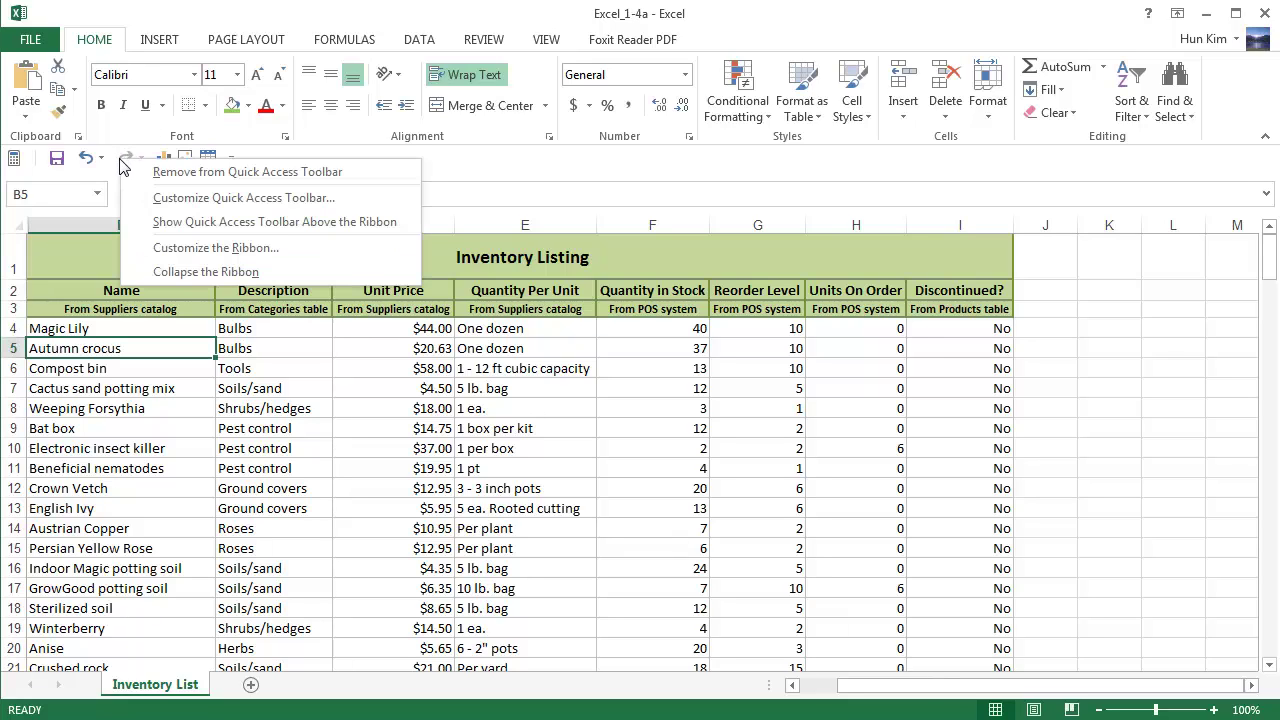
{"action": "left_click", "coordinate": [165, 196]}
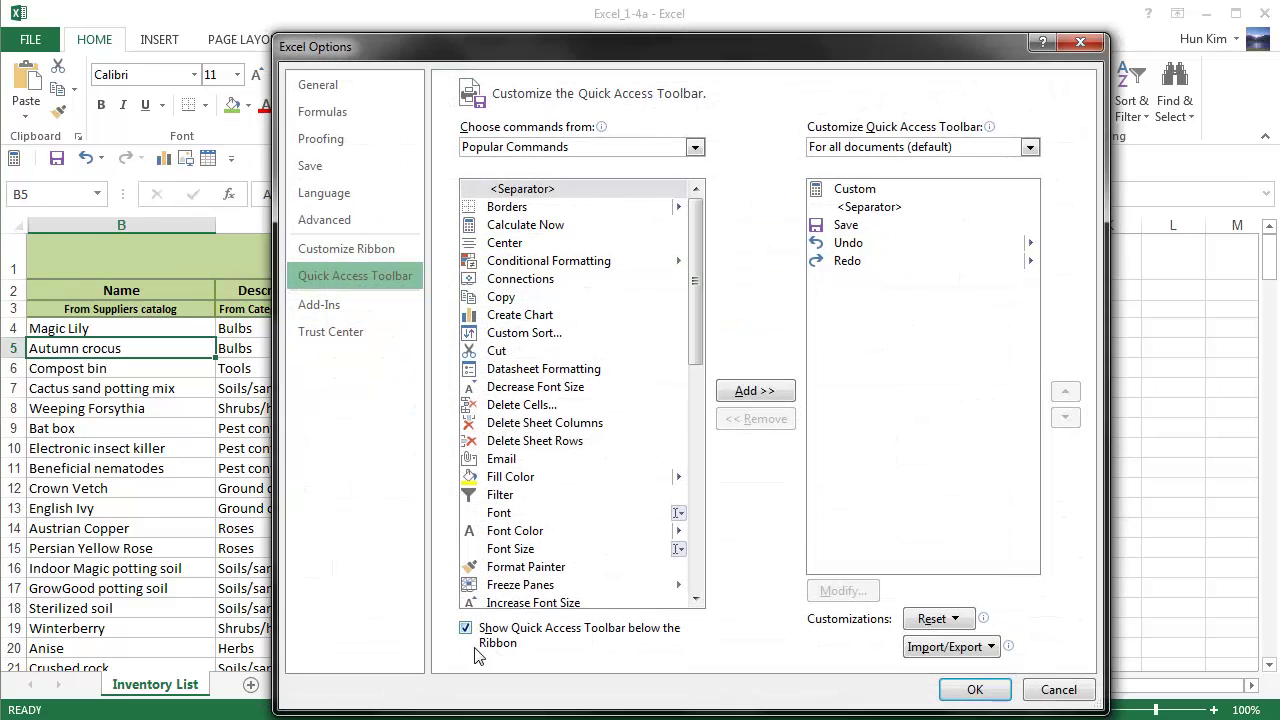
{"action": "left_click", "coordinate": [466, 630]}
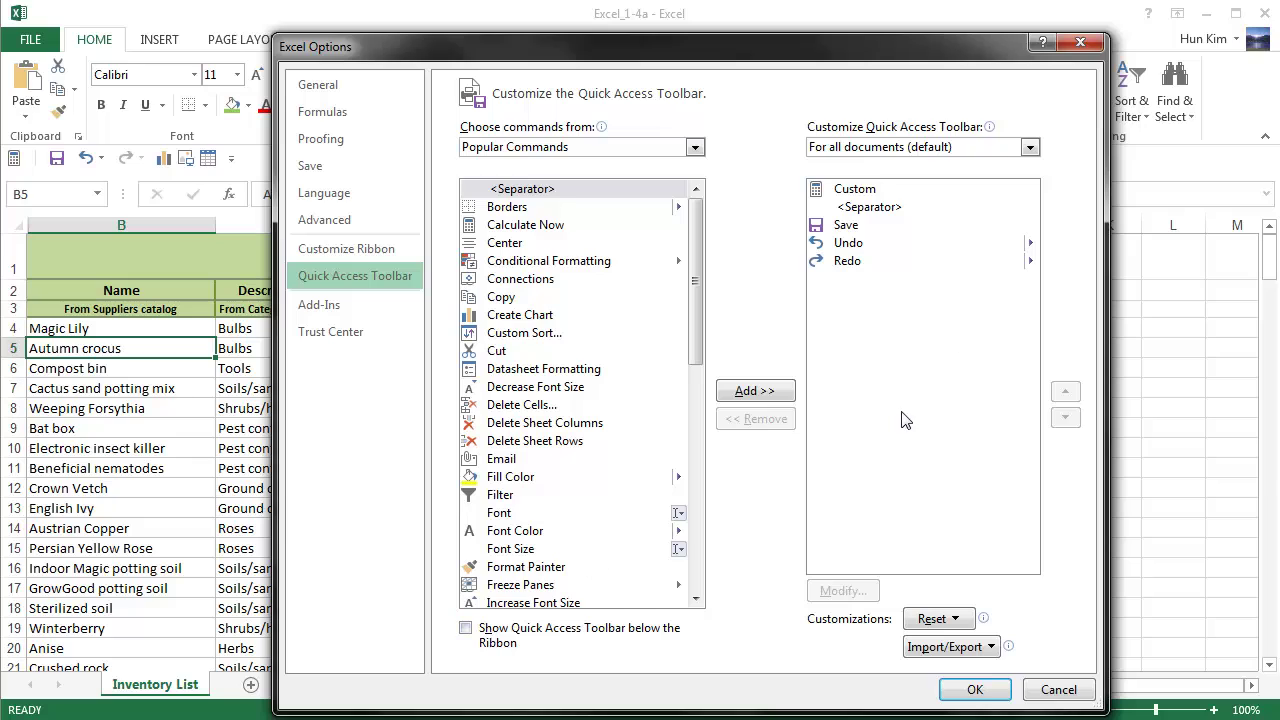
- Reset only the Quick Access Toolbar shared by all documents to its default contents and apply the options
{"action": "left_click", "coordinate": [952, 620]}
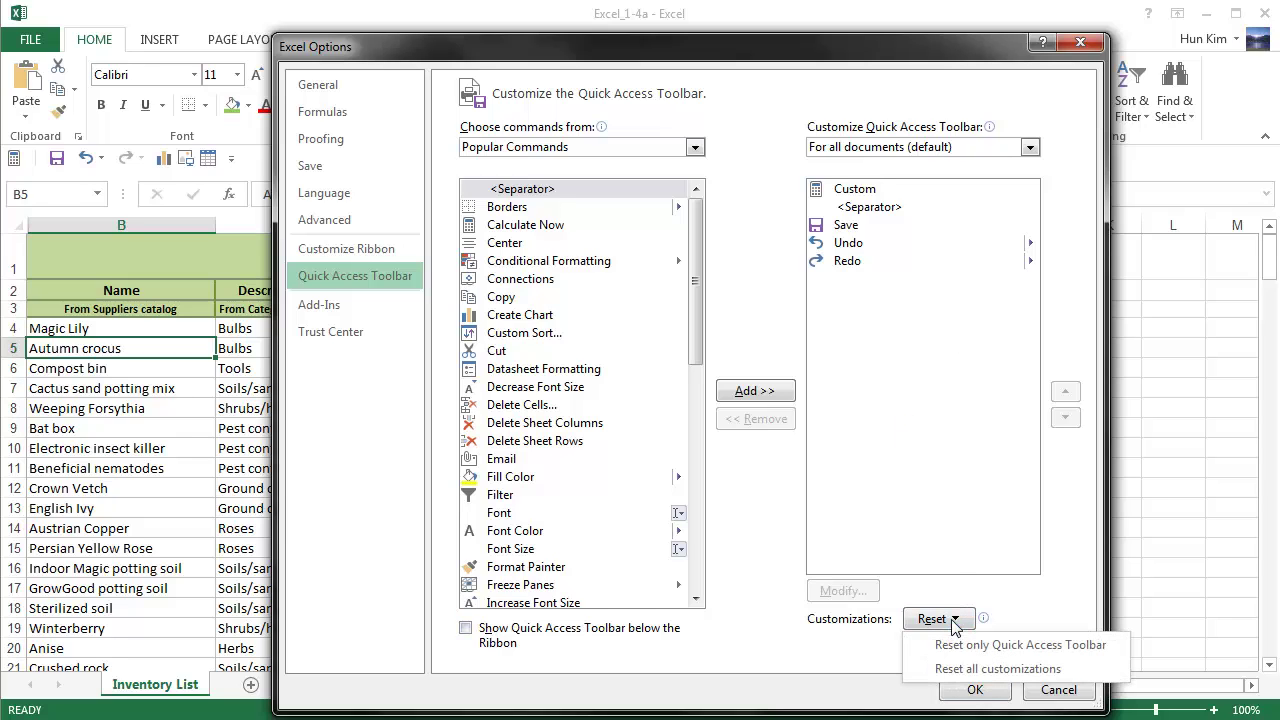
{"action": "left_click", "coordinate": [1008, 646]}
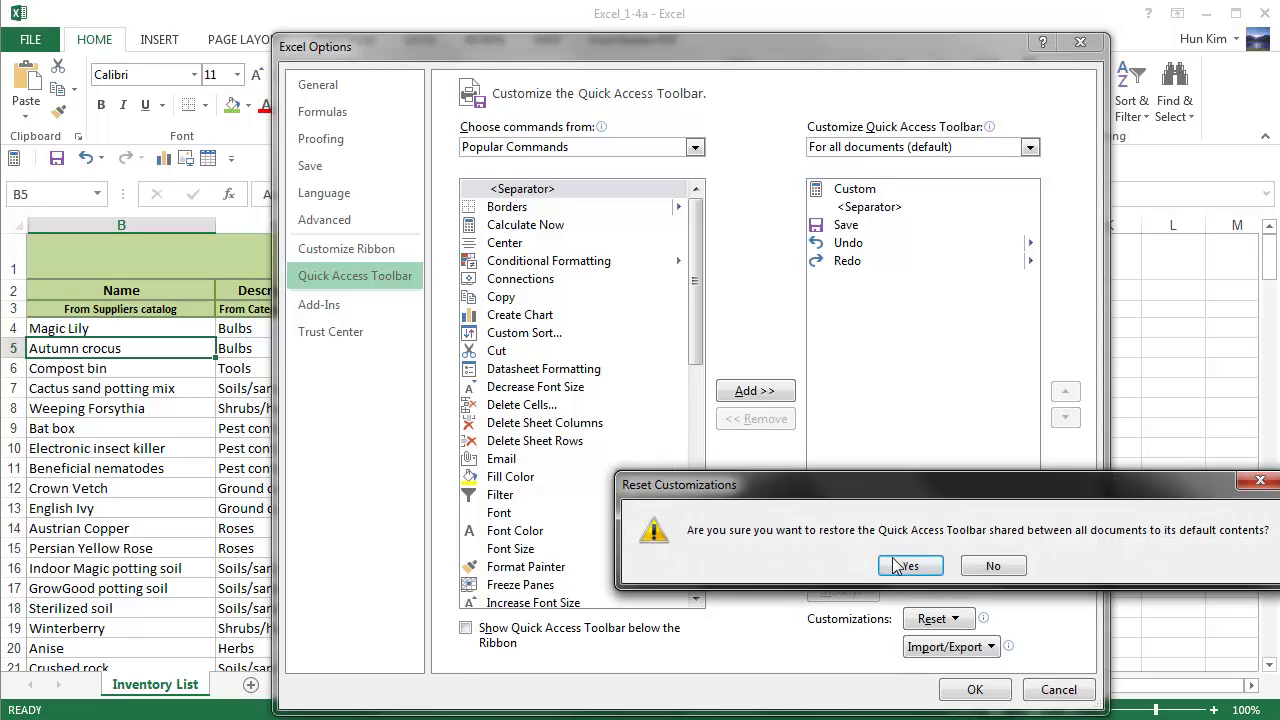
{"action": "left_click", "coordinate": [902, 566]}
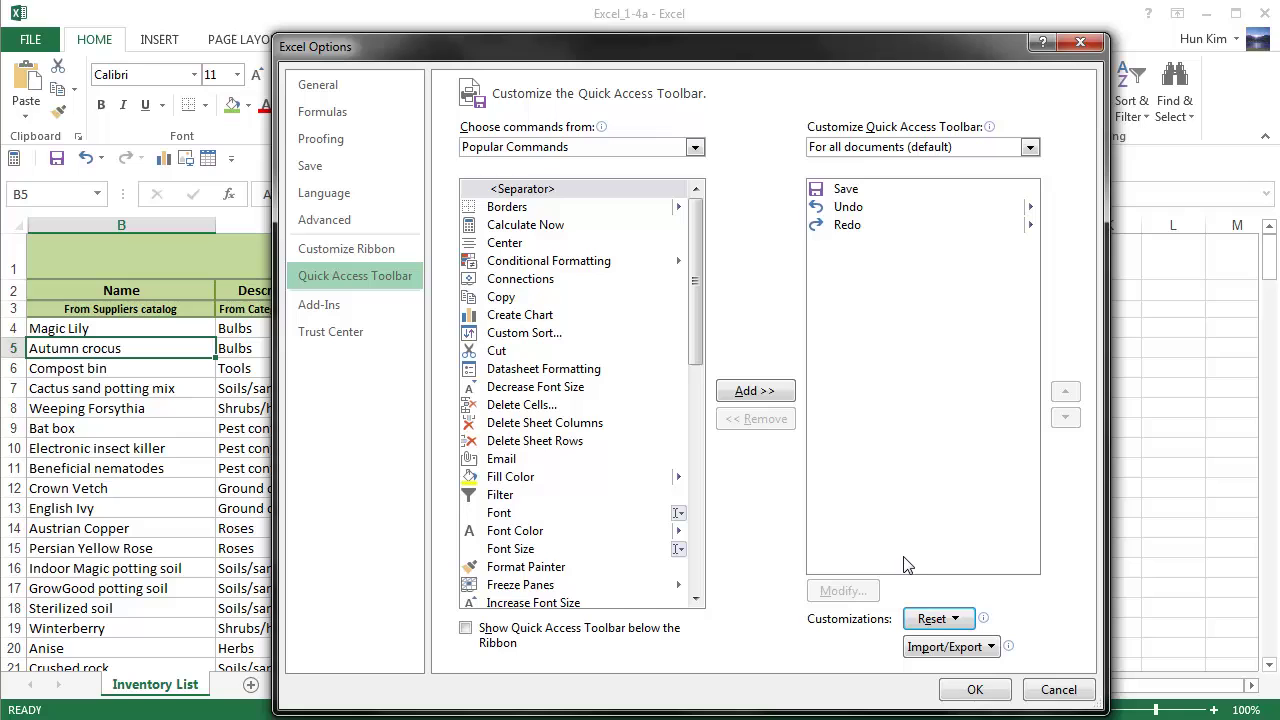
{"action": "left_click", "coordinate": [968, 690]}
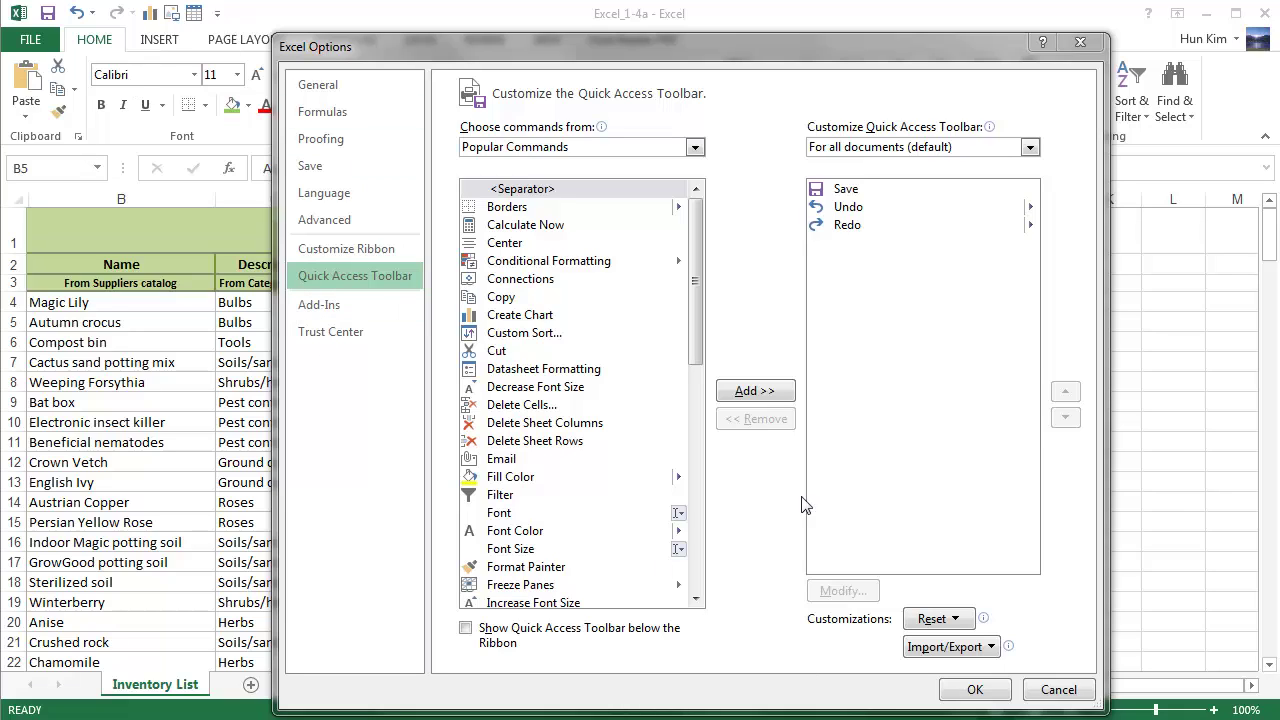
- Reset all Ribbon and Quick Access Toolbar customizations for the program and apply the options
{"action": "left_click", "coordinate": [945, 619]}
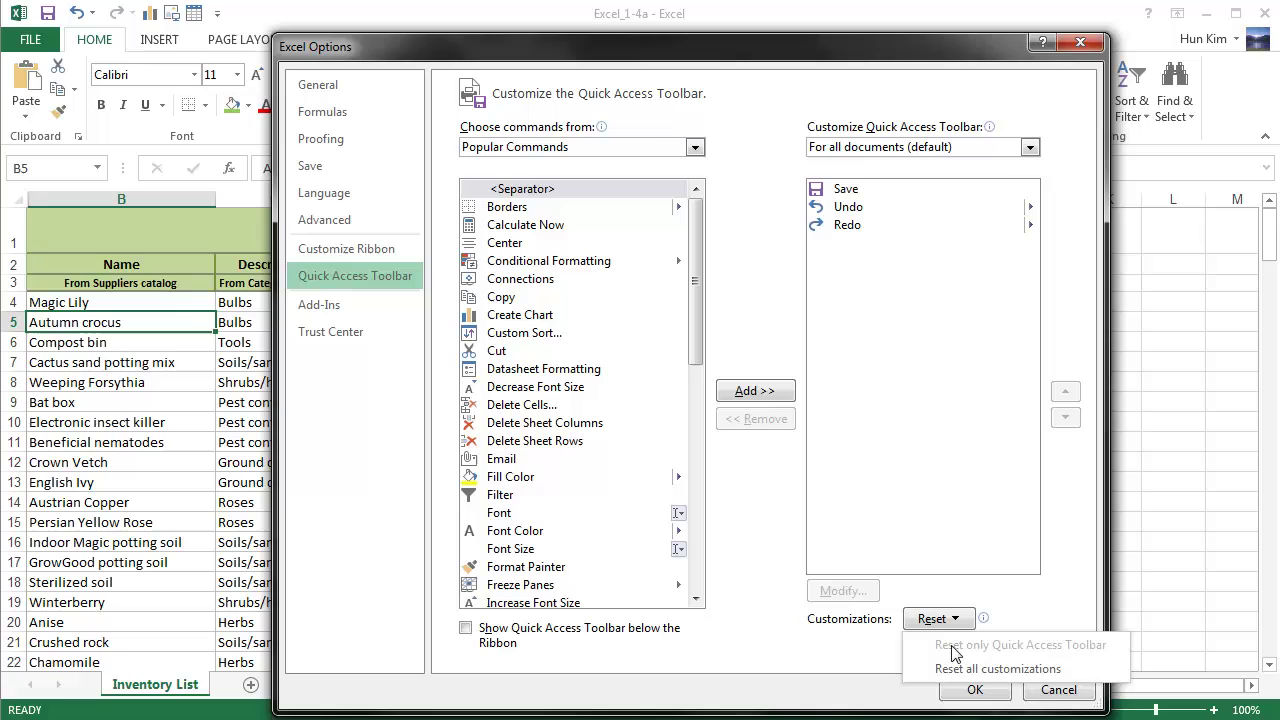
{"action": "left_click", "coordinate": [990, 669]}
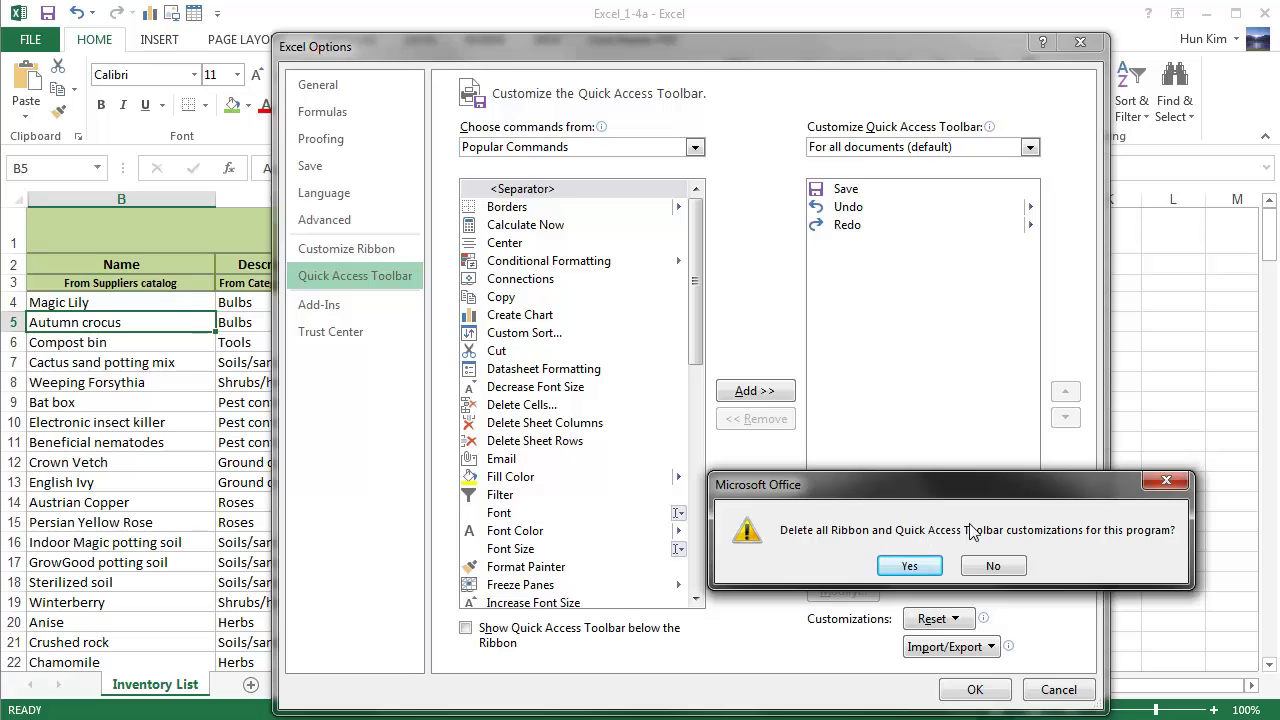
{"action": "left_click", "coordinate": [910, 566]}
{"action": "left_click", "coordinate": [975, 690]}
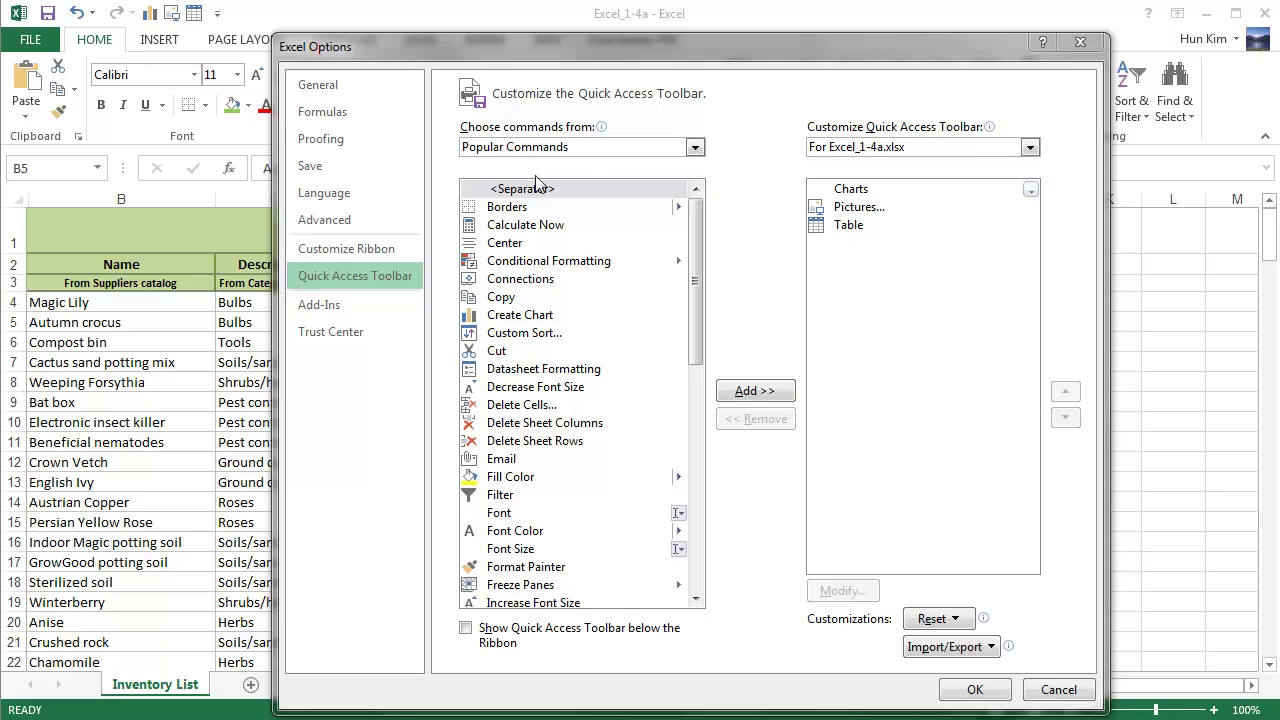
- Reset only the Quick Access Toolbar associated with Excel_1-4a.xlsx to its default contents and apply the options
{"action": "left_click", "coordinate": [853, 146]}
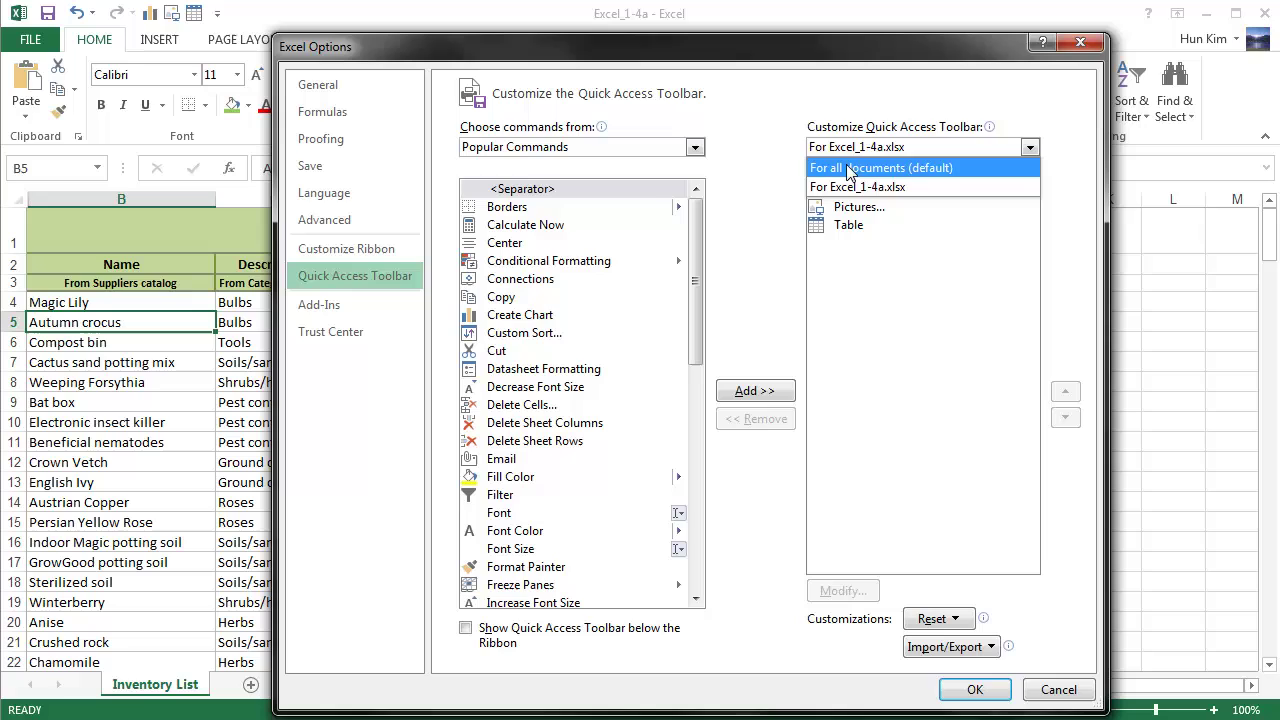
{"action": "left_click", "coordinate": [849, 170]}
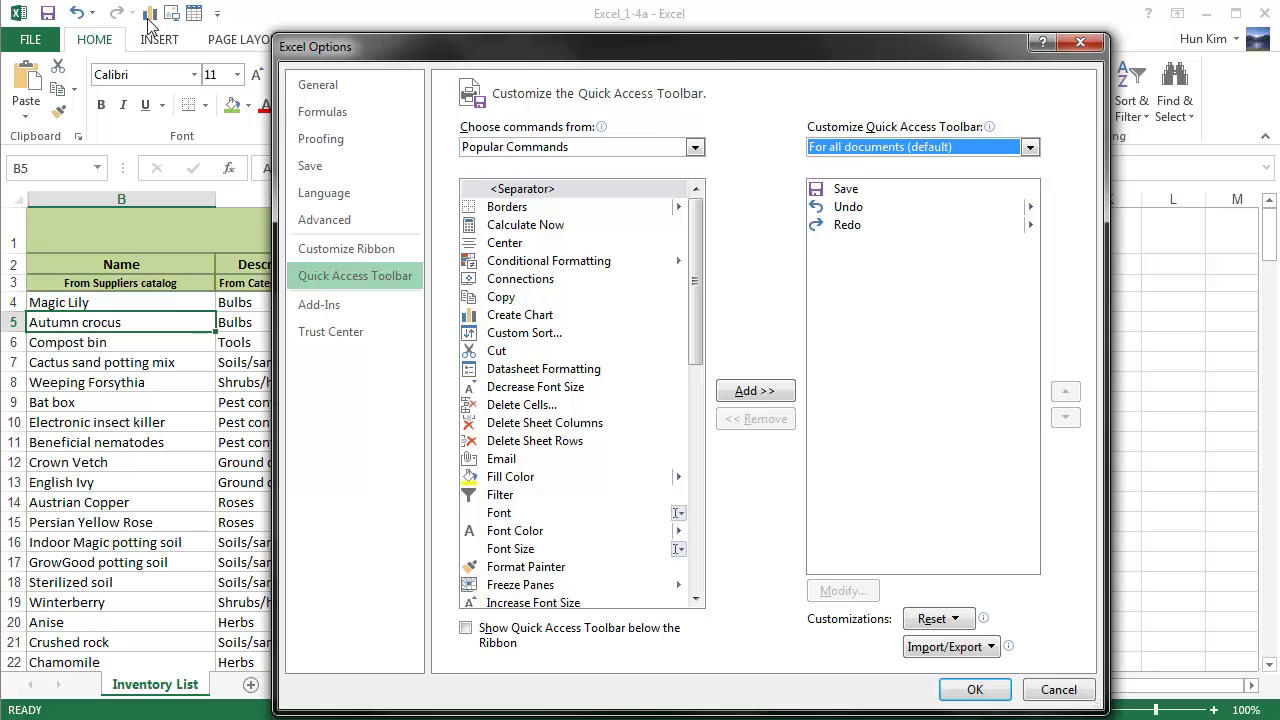
{"action": "left_click", "coordinate": [901, 150]}
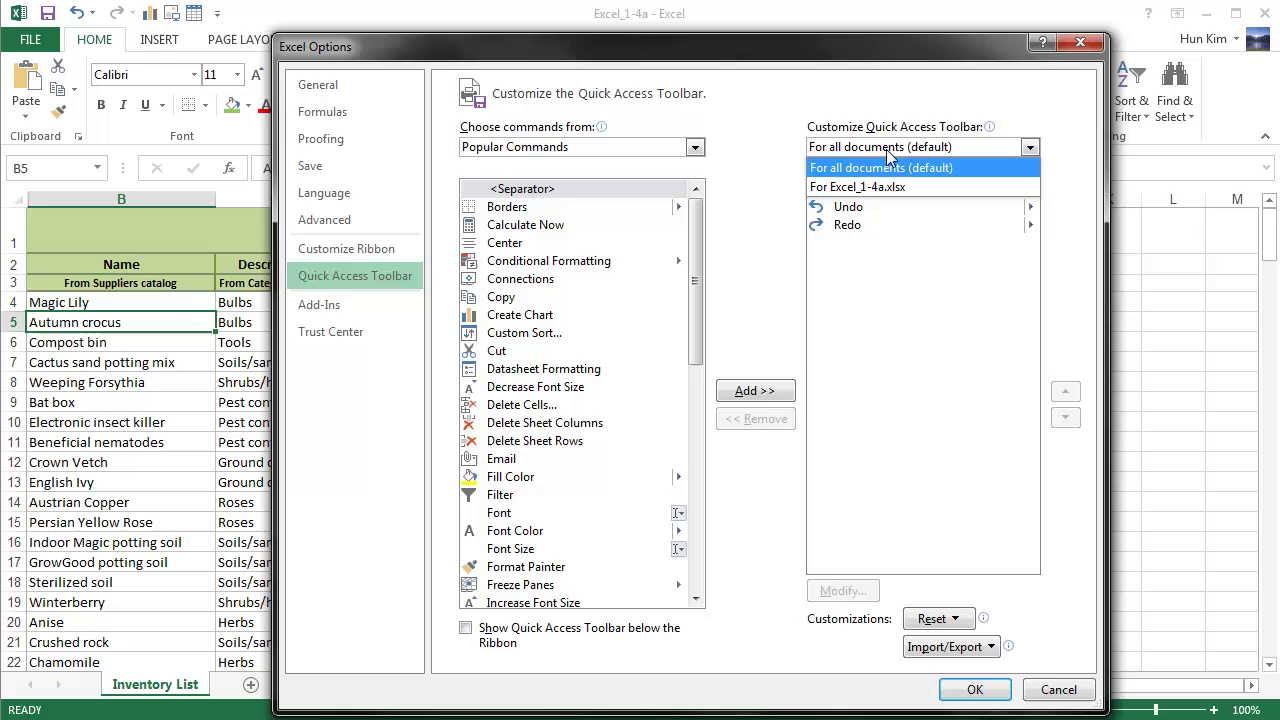
{"action": "left_click", "coordinate": [857, 197]}
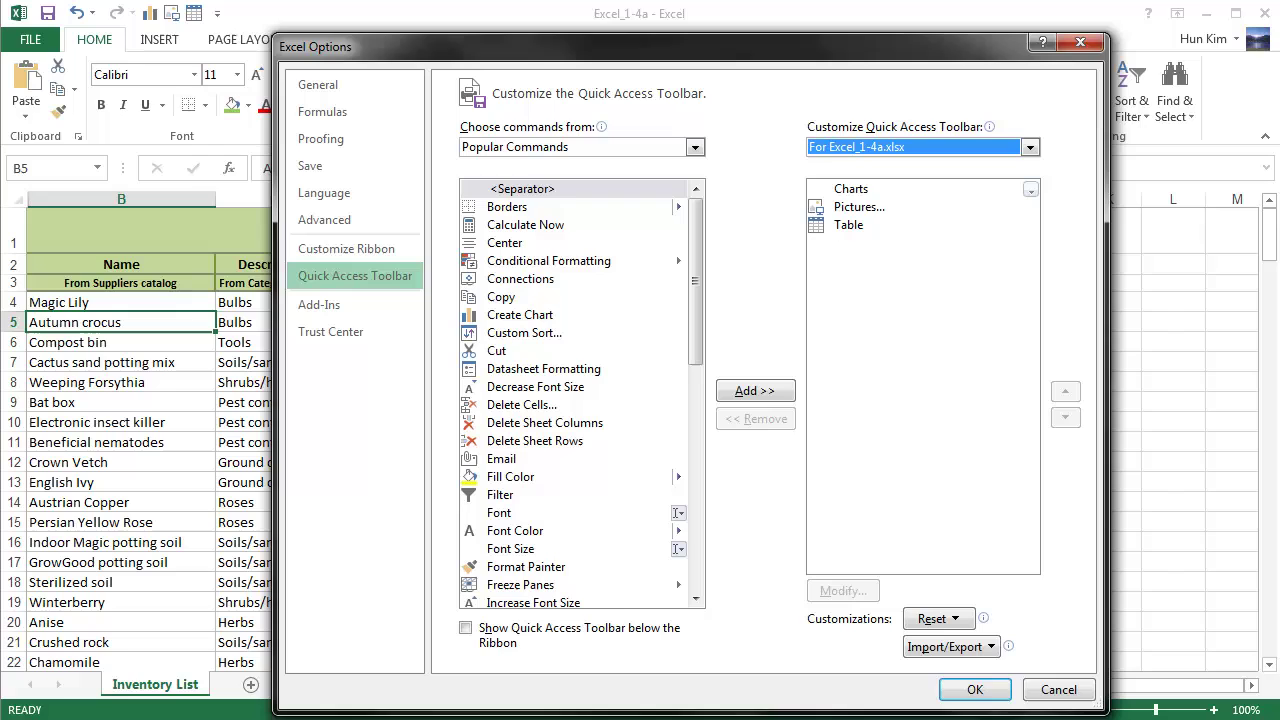
{"action": "left_click", "coordinate": [932, 620]}
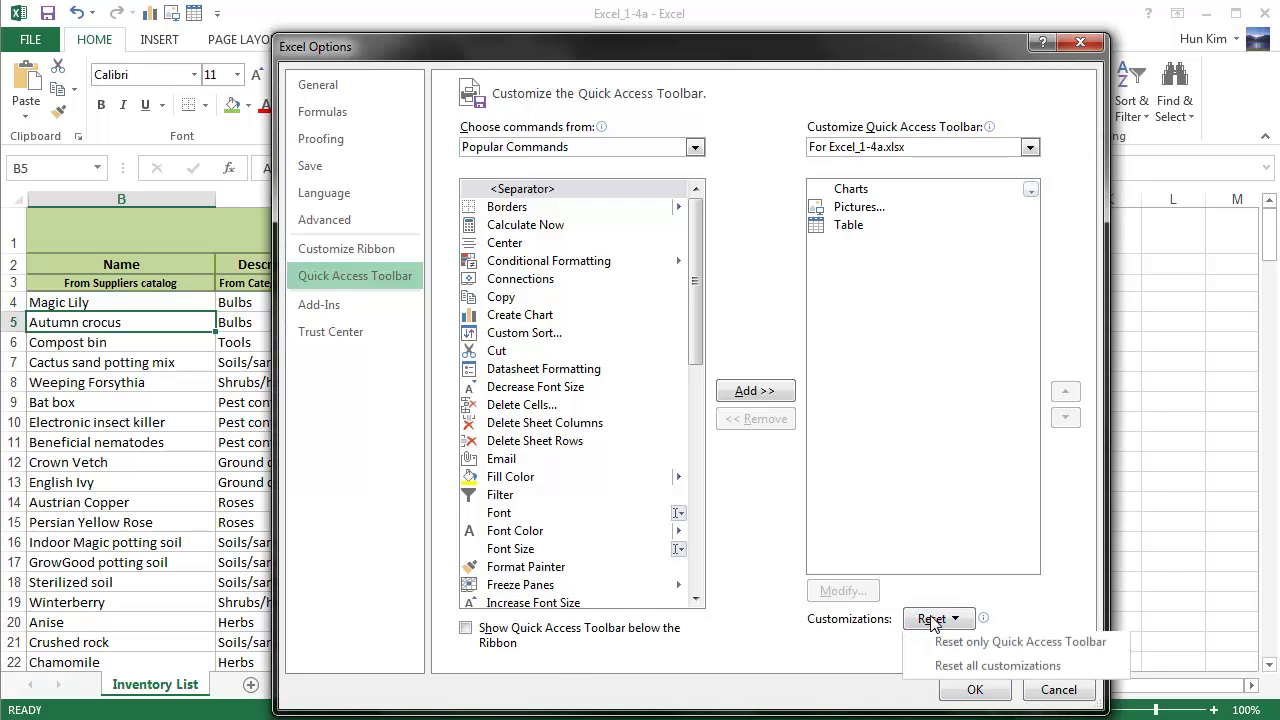
{"action": "left_click", "coordinate": [966, 645]}
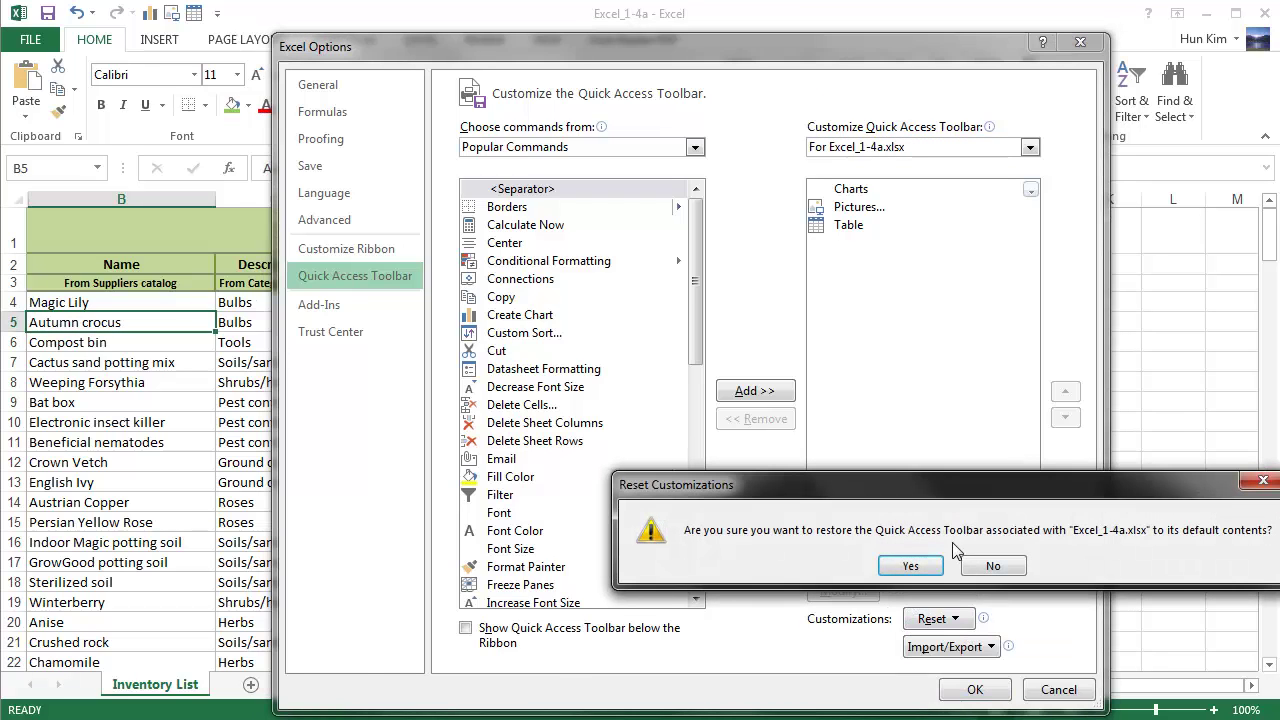
{"action": "left_click", "coordinate": [918, 568]}
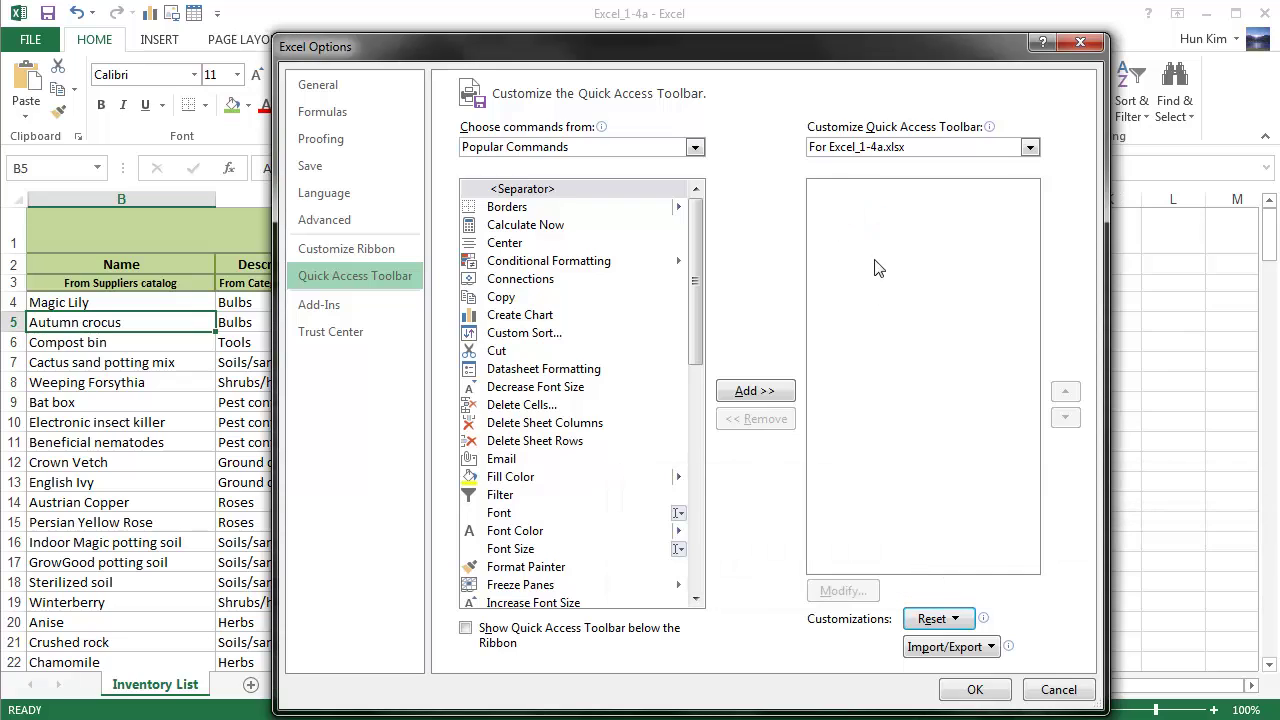
{"action": "left_click", "coordinate": [988, 690]}
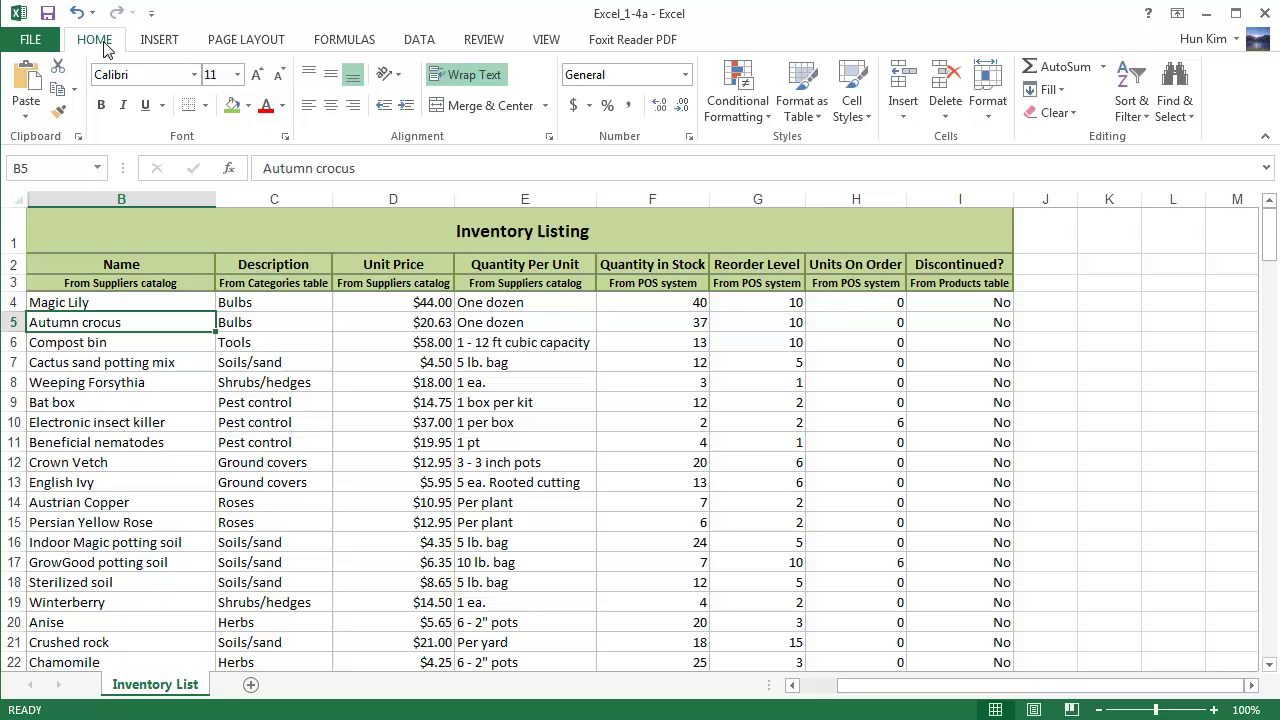